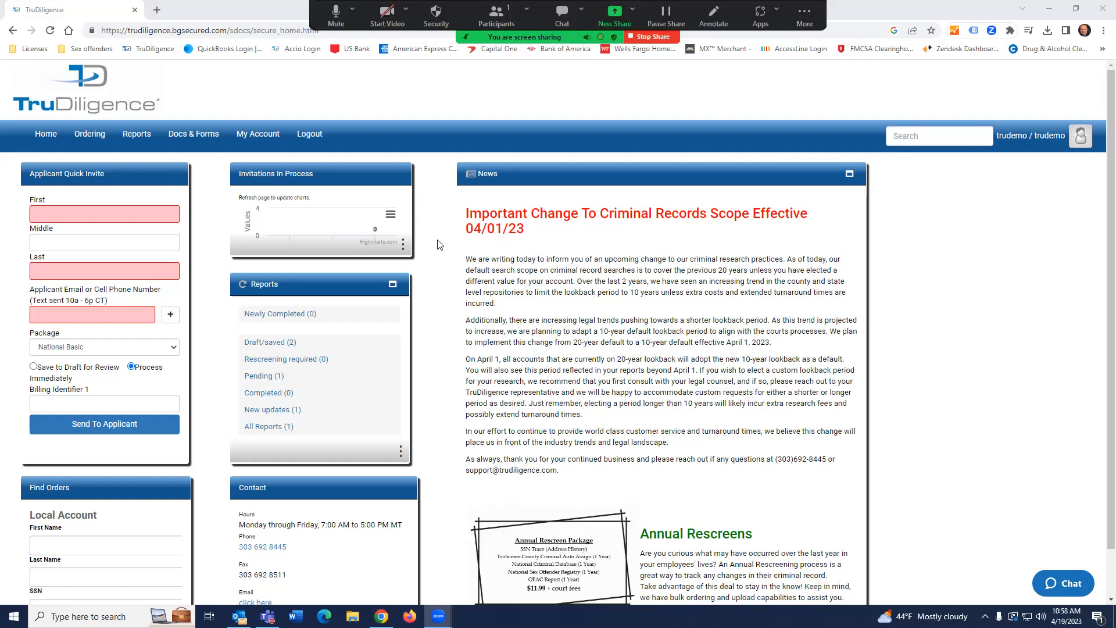
Start an Online Order from the Ordering menu and open the Choose a package dropdown.
mouse_move(102, 141)
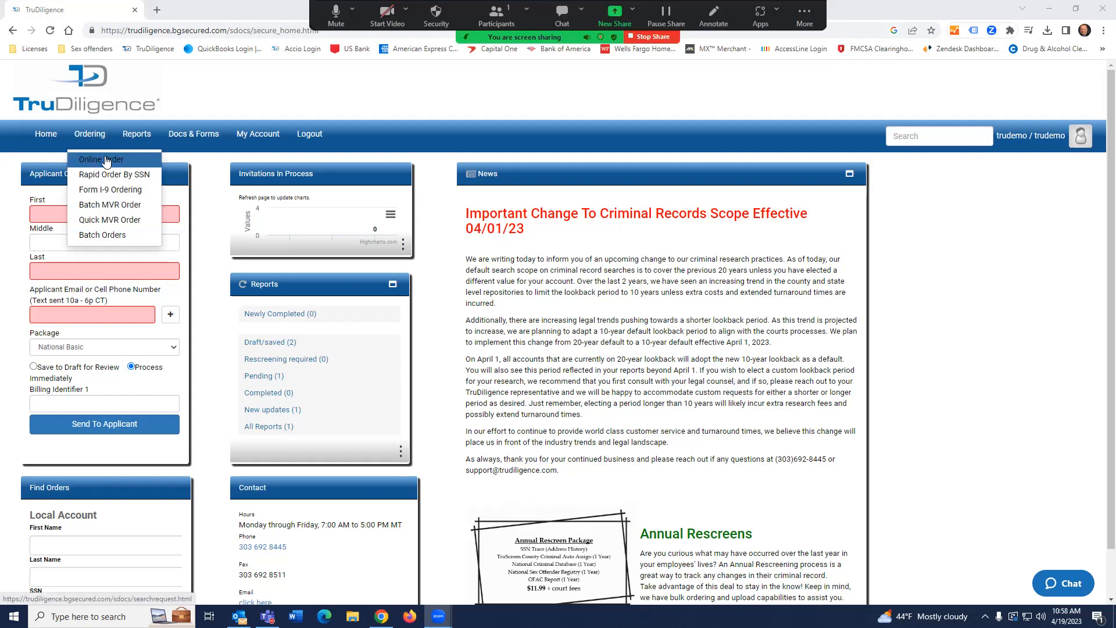
left_click(106, 160)
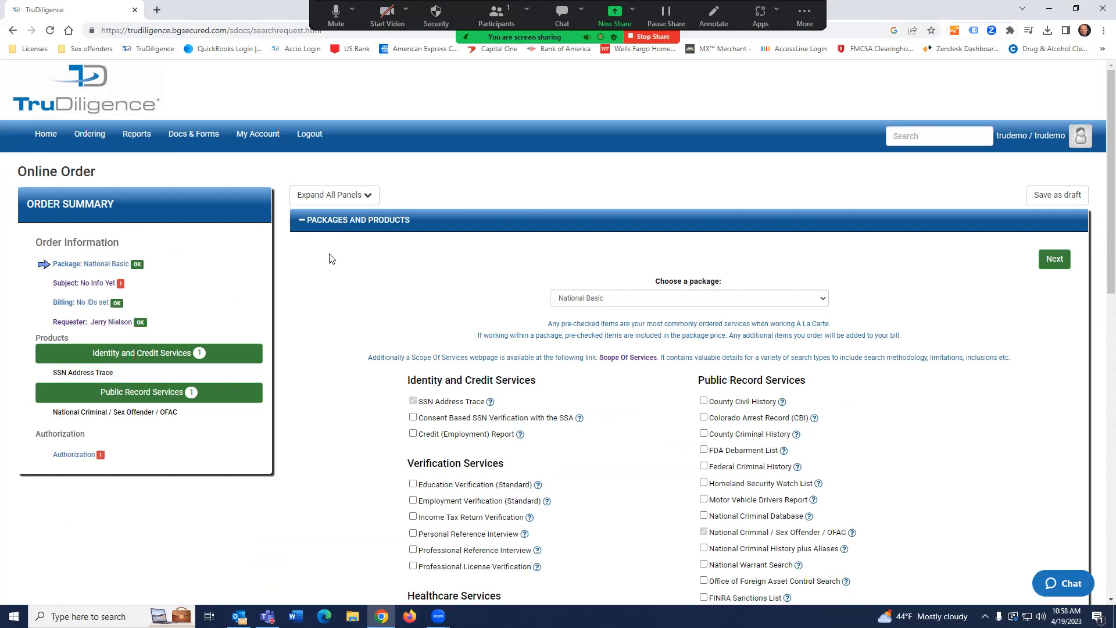
scroll(332, 258, "down", 2)
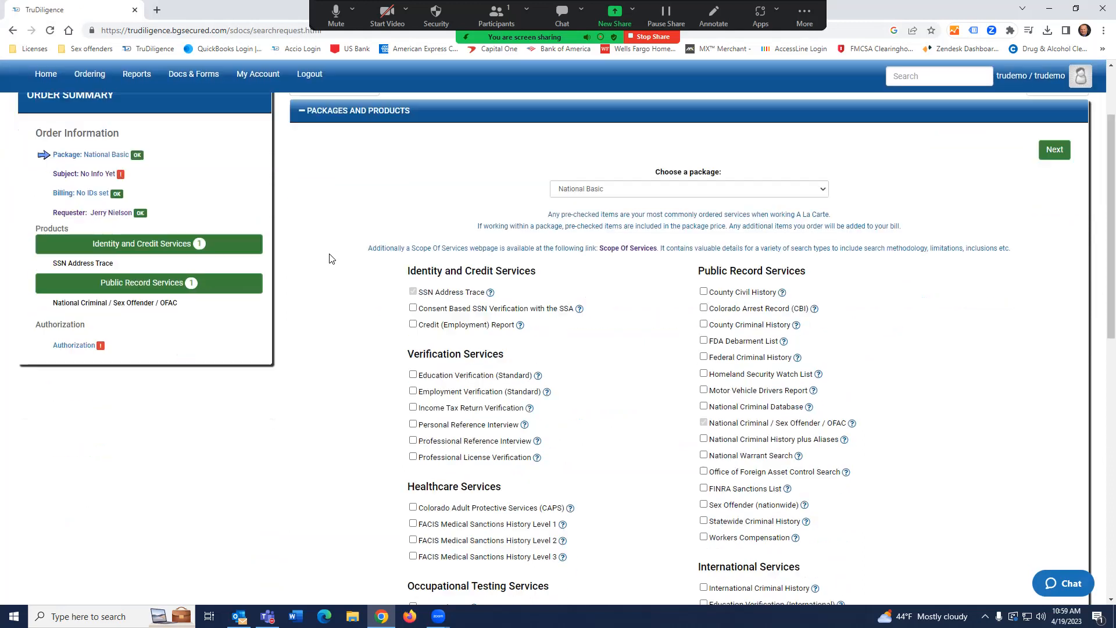
left_click(823, 185)
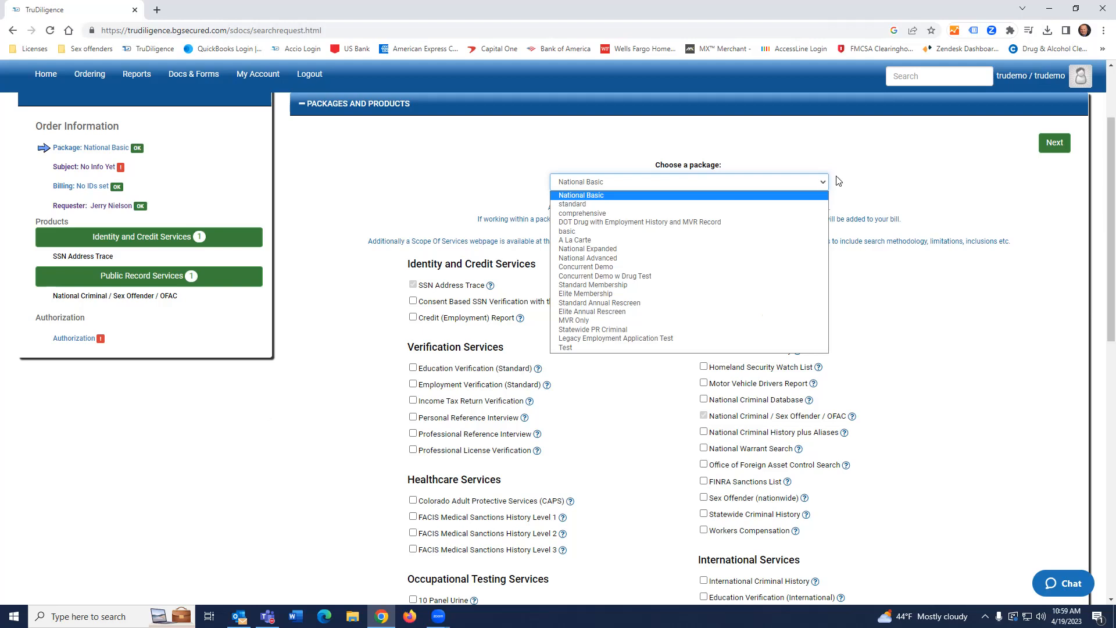
Change the package from National Basic to National Advanced, then reopen the package list.
left_click(608, 197)
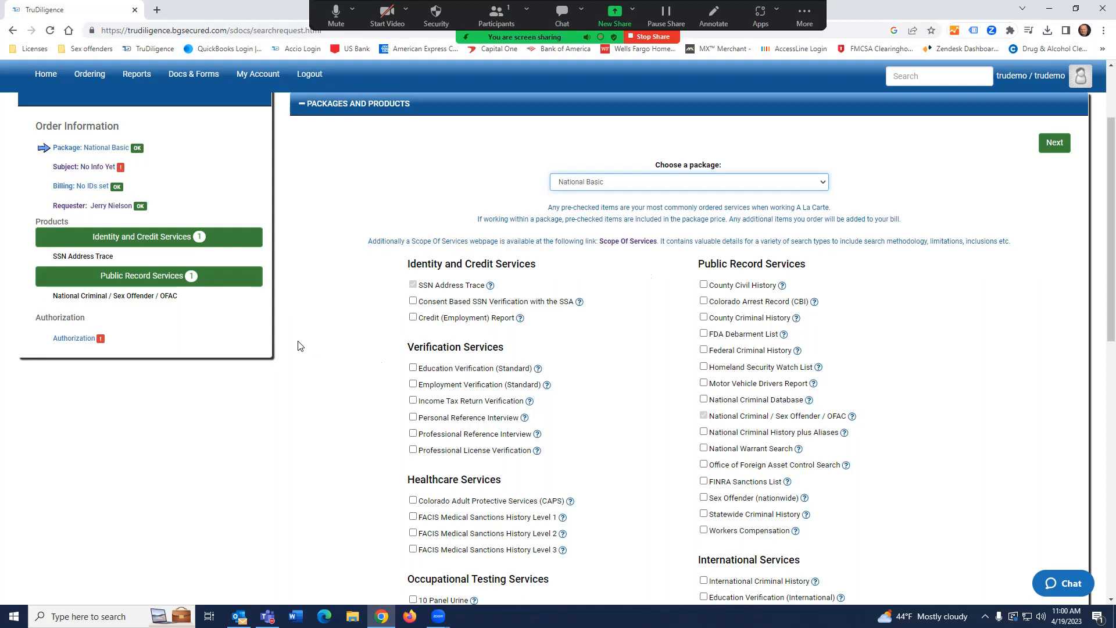
left_click(643, 183)
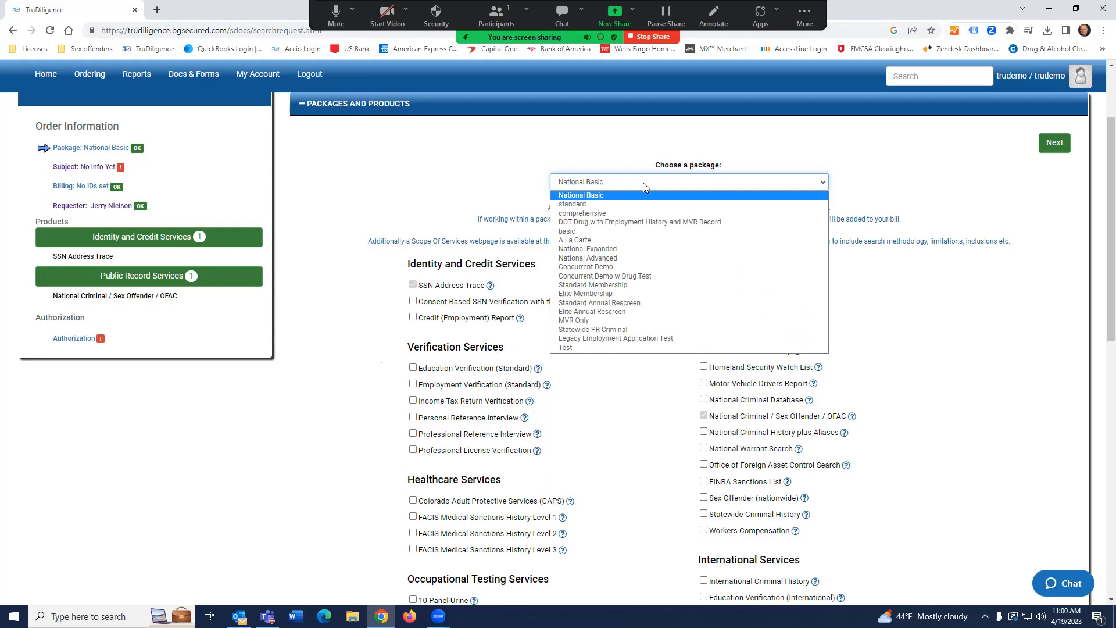
left_click(612, 259)
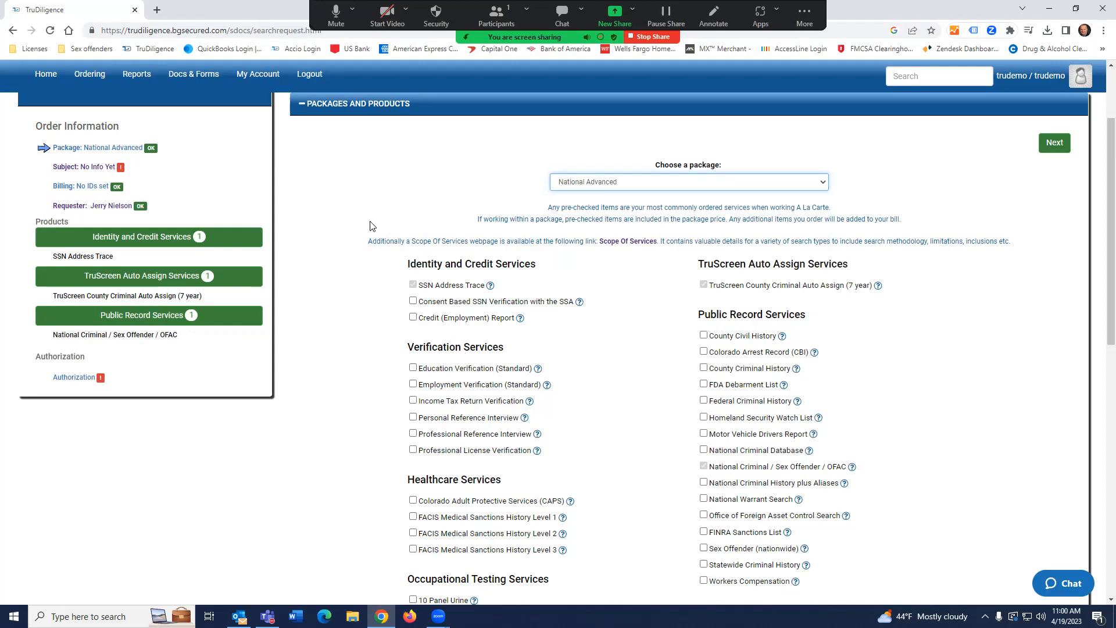
left_click(660, 188)
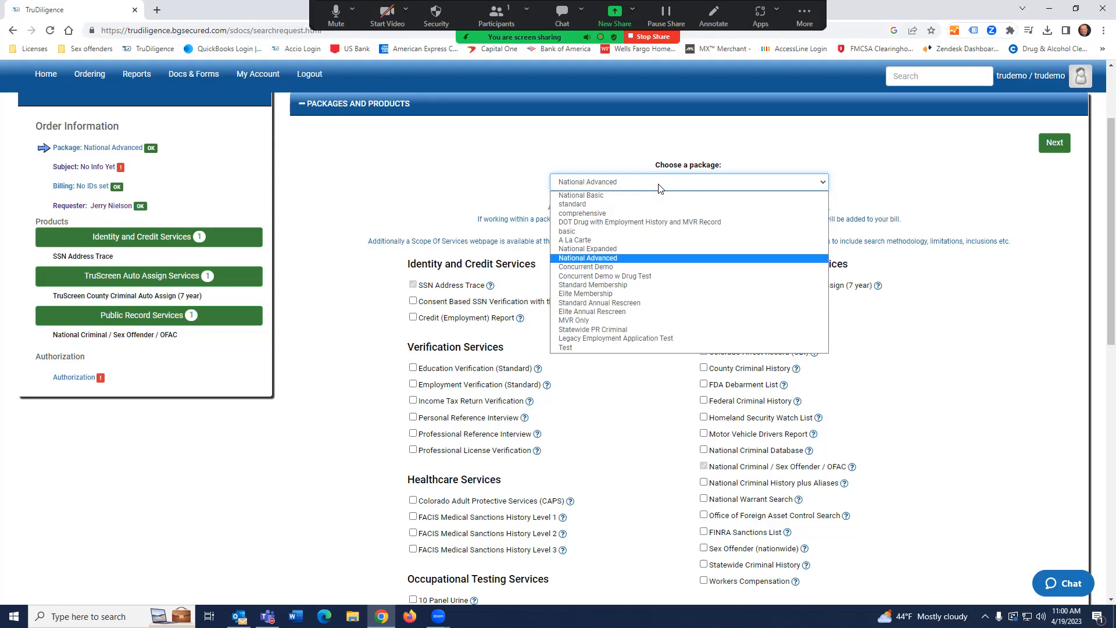
Choose A La Carte, then add and remove SSN Address Trace and County Civil History.
left_click(595, 244)
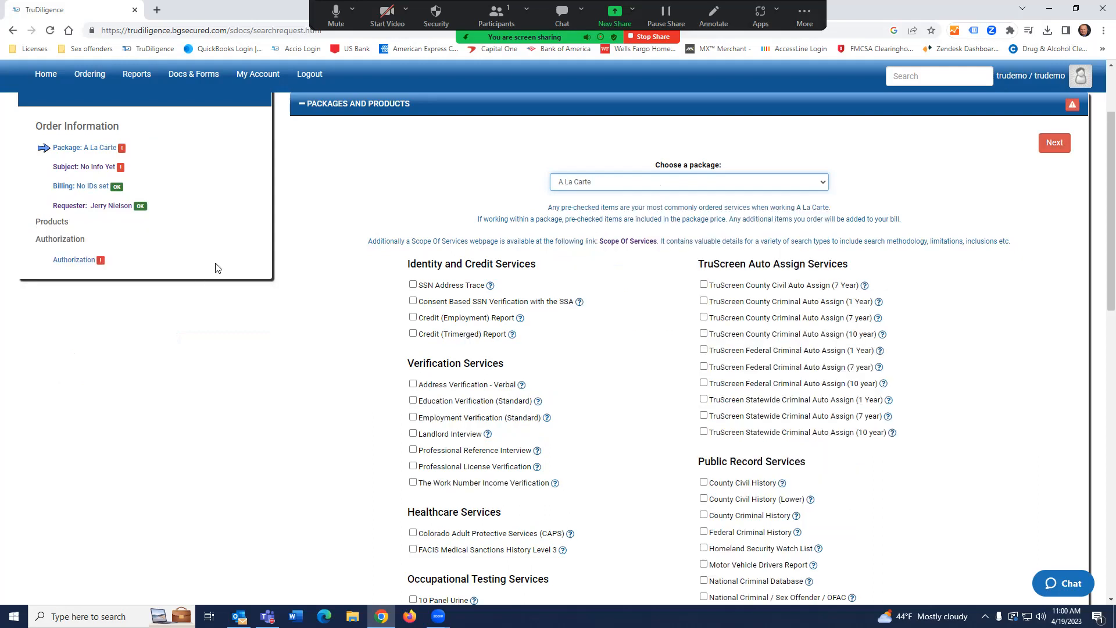
scroll(338, 178, "down", 3)
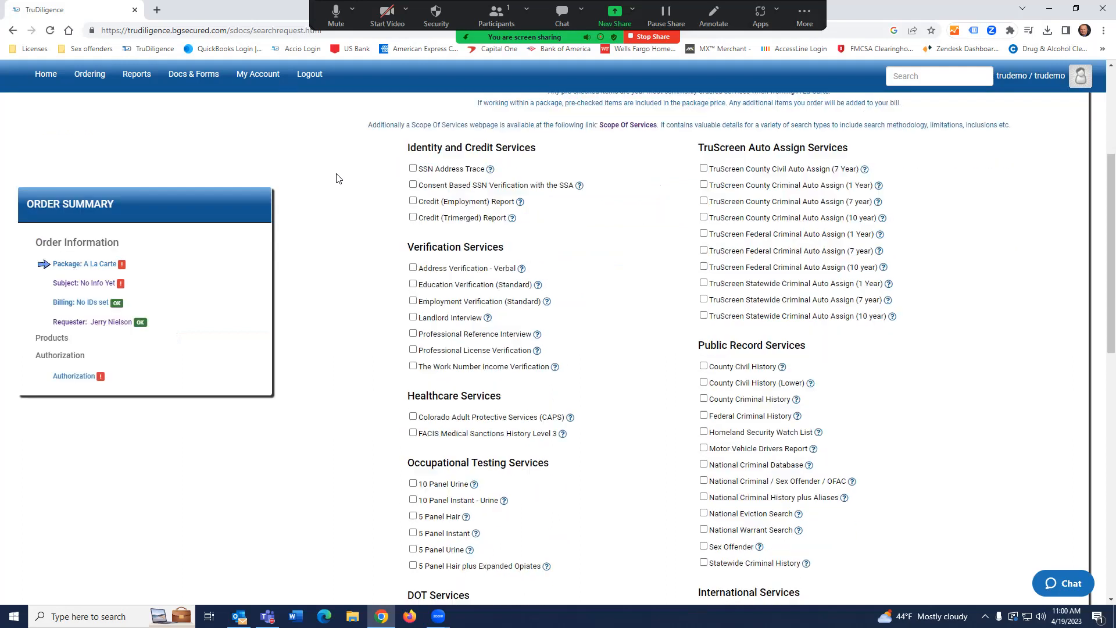
scroll(337, 178, "down", 3)
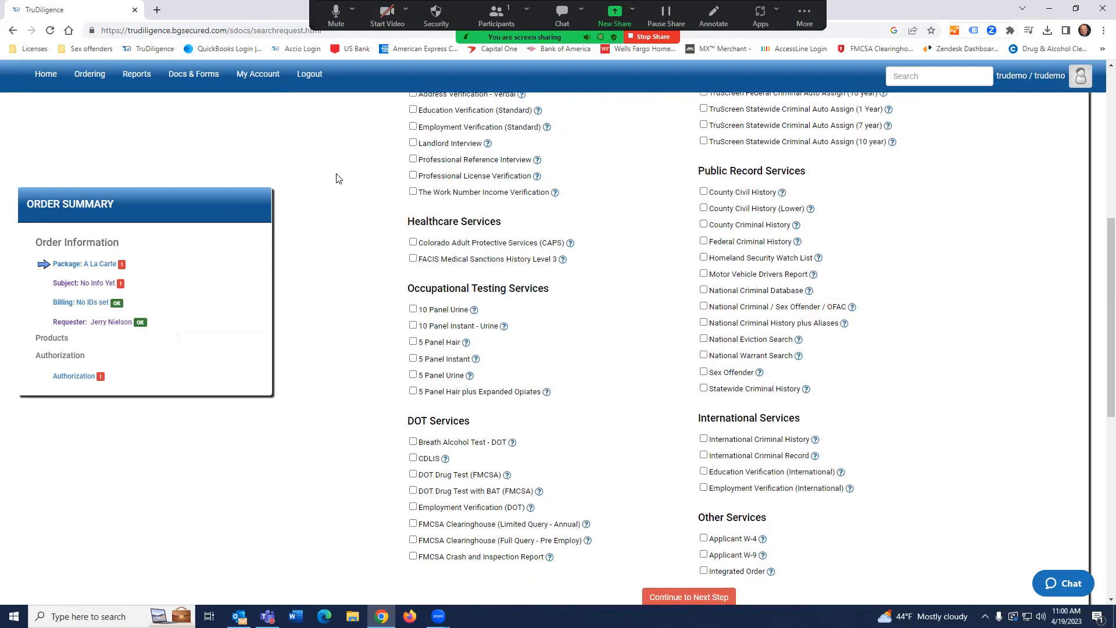
scroll(385, 260, "up", 4)
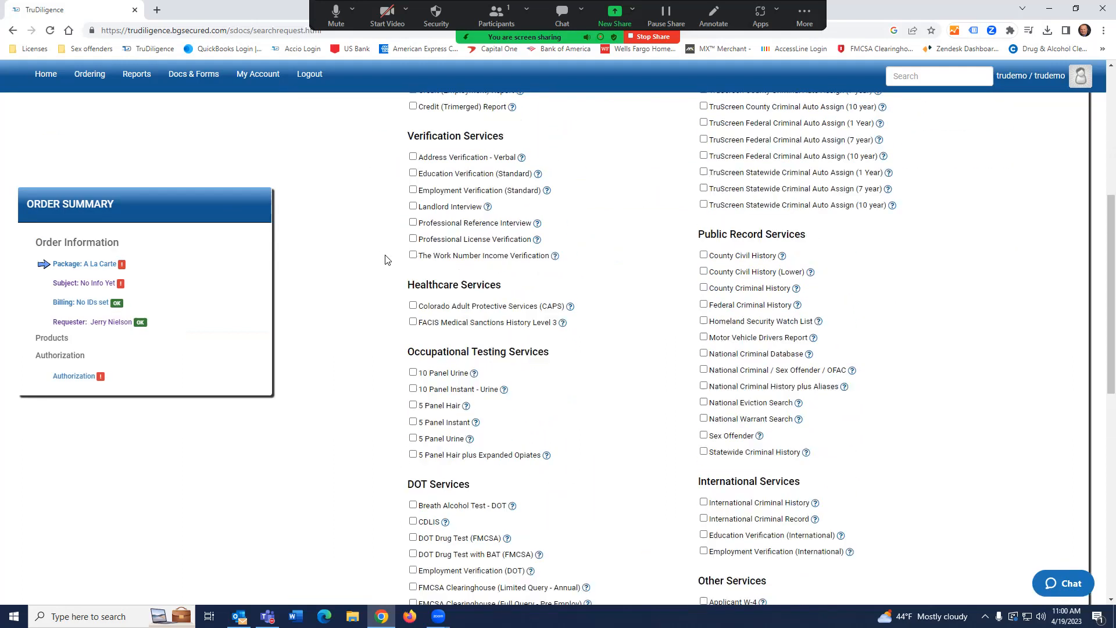
scroll(385, 260, "up", 3)
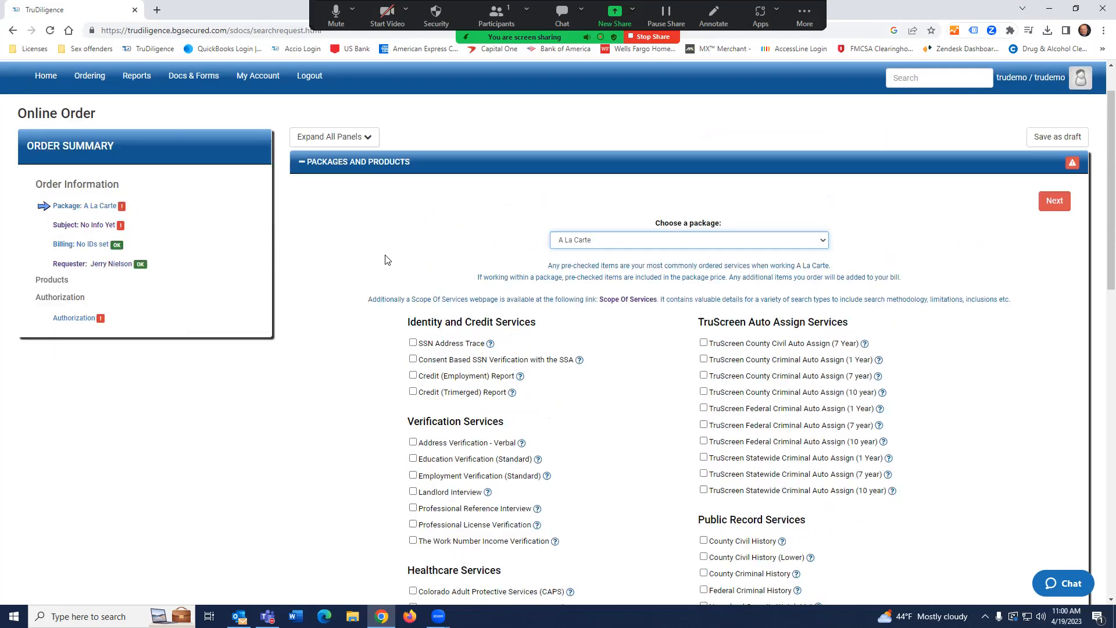
left_click(412, 343)
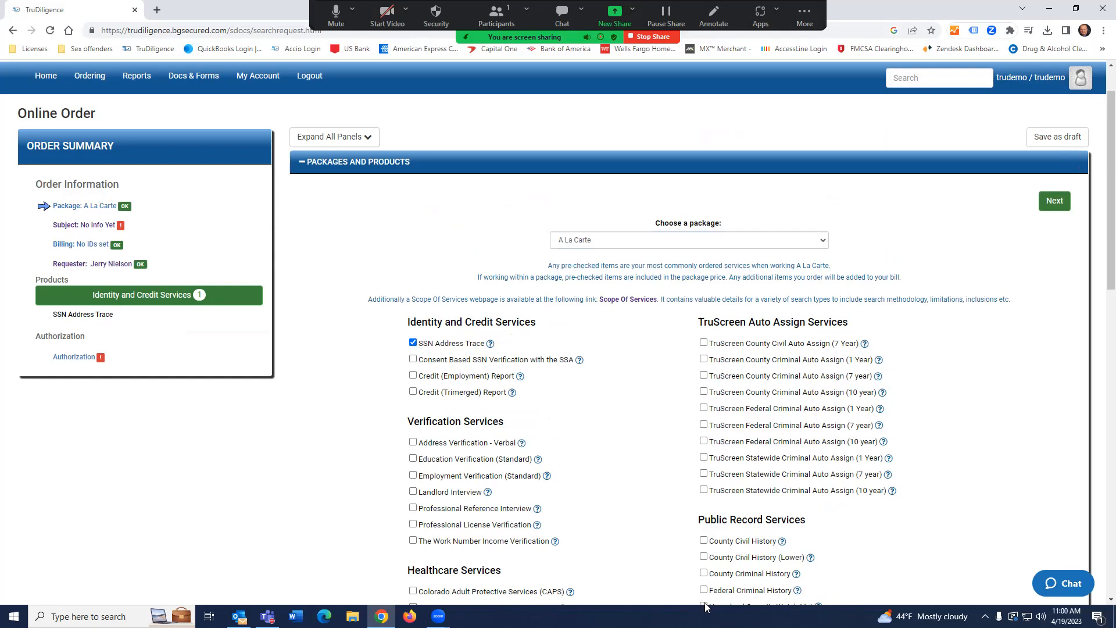
left_click(704, 542)
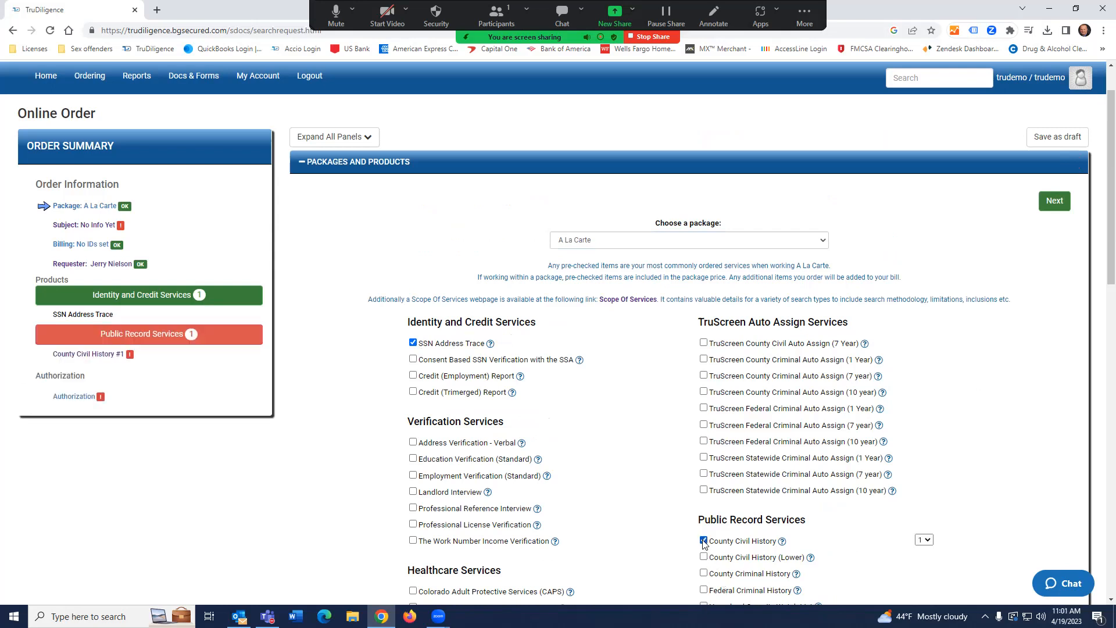
left_click(703, 540)
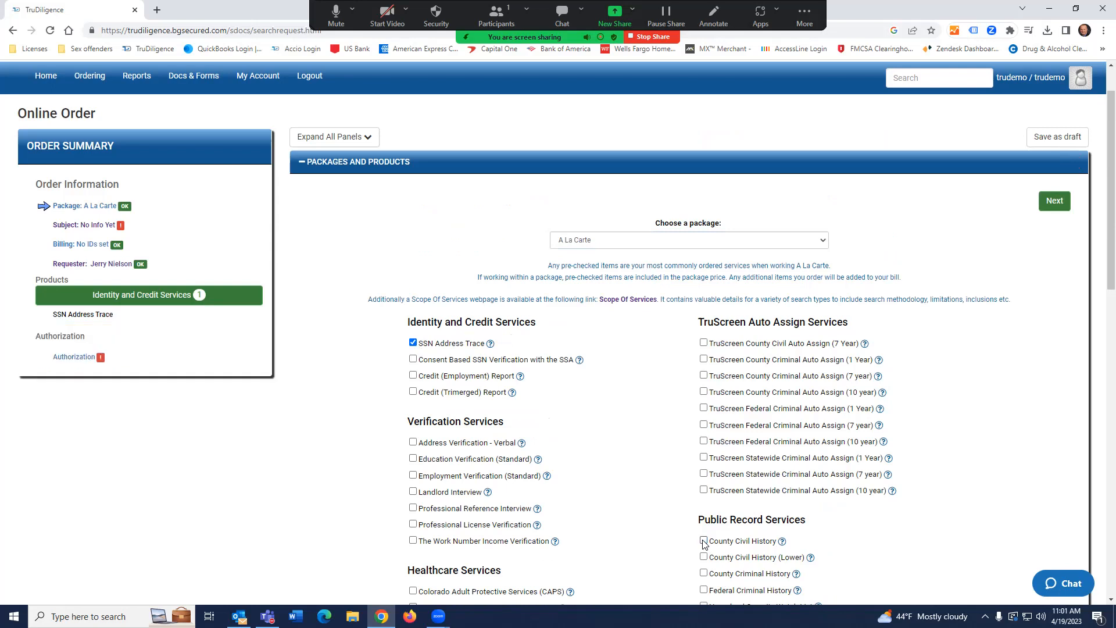
left_click(413, 343)
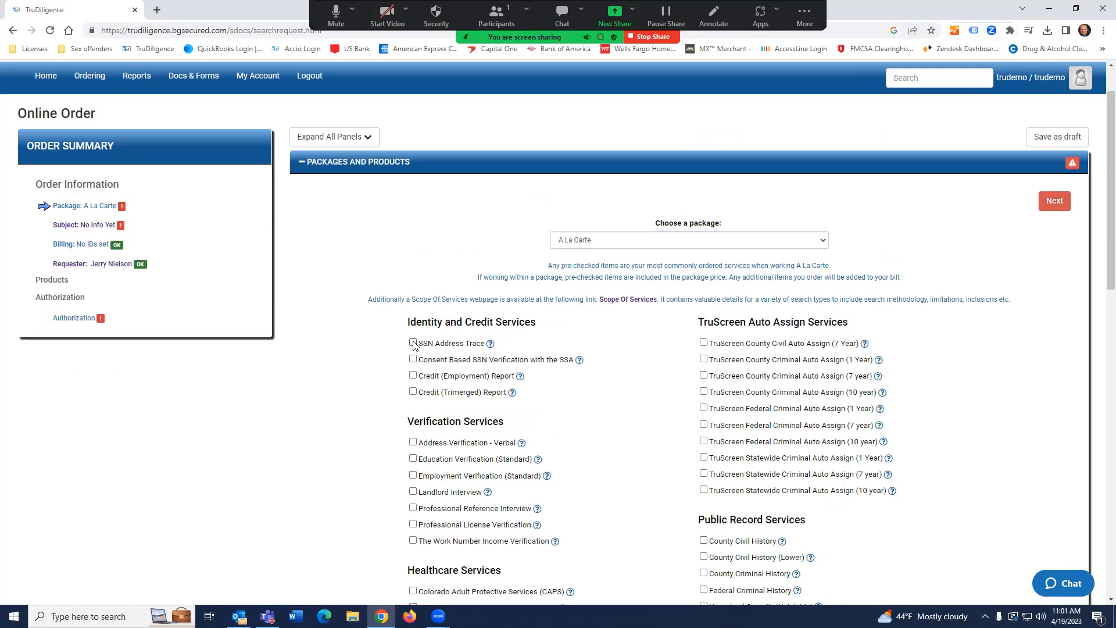
Reselect the National Basic package and continue to the next step.
left_click(676, 250)
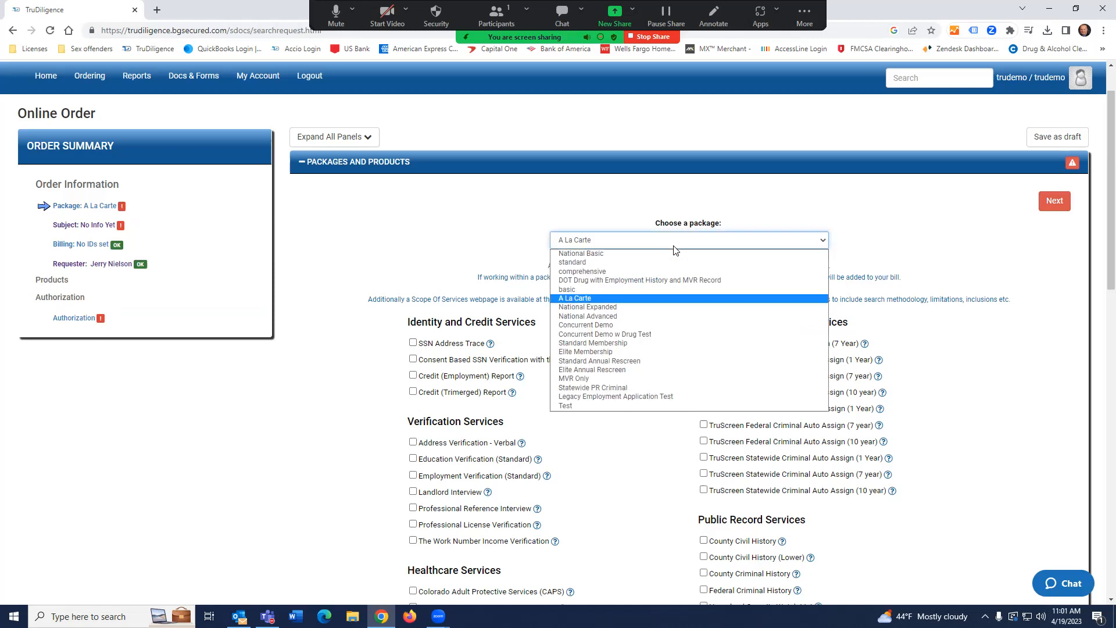
left_click(615, 253)
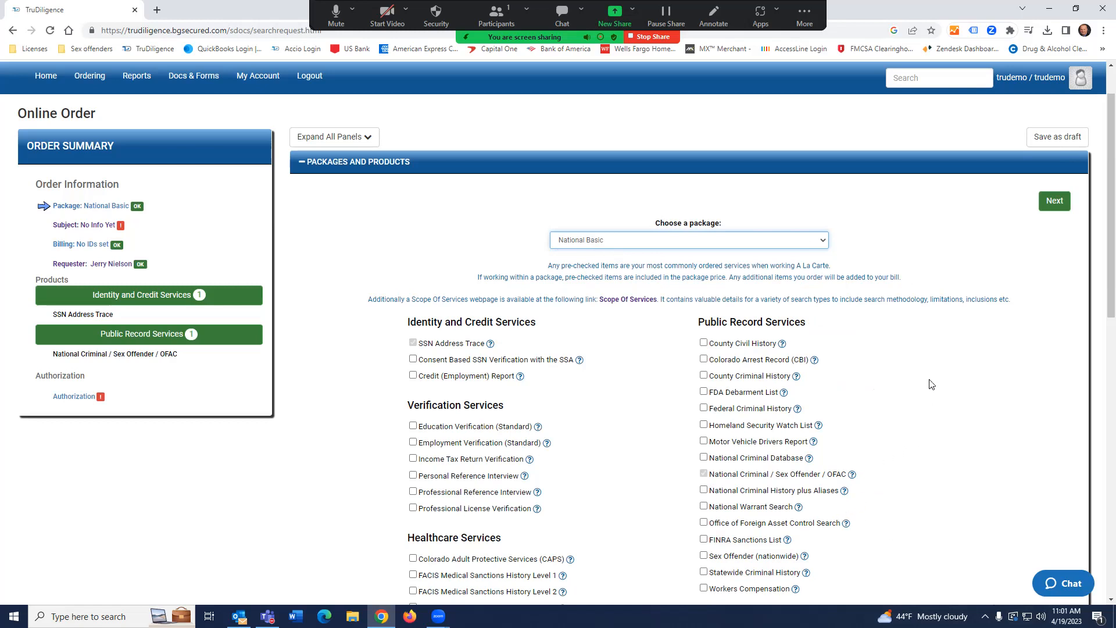
scroll(930, 383, "down", 5)
scroll(931, 384, "down", 2)
left_click(698, 382)
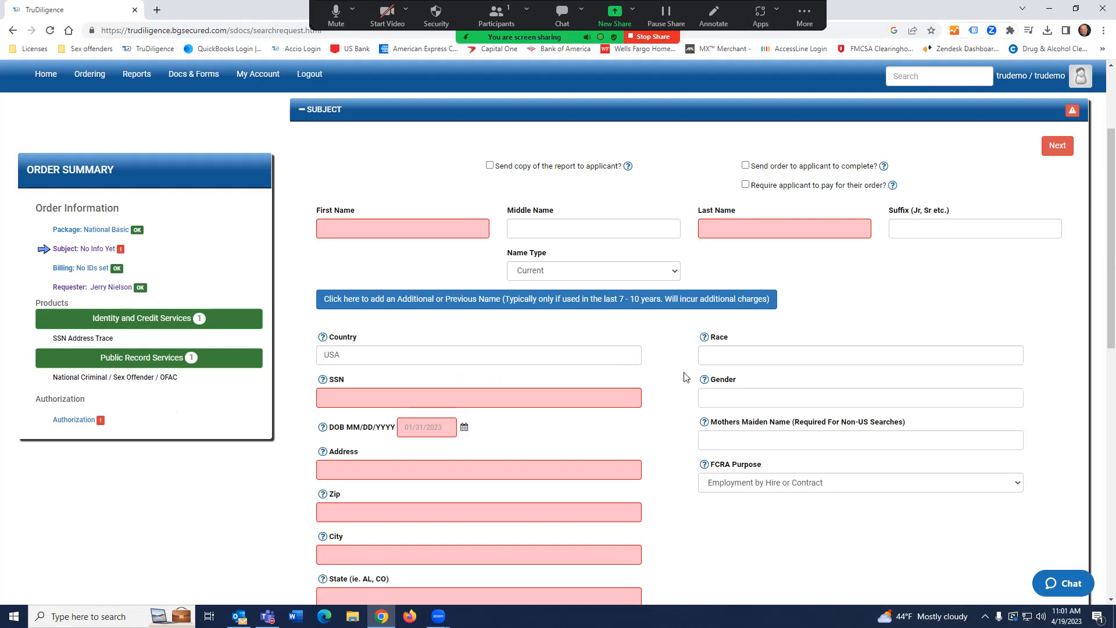
Collapse Packages and Products and expand the Subject form for the applicant's details.
scroll(683, 377, "up", 1)
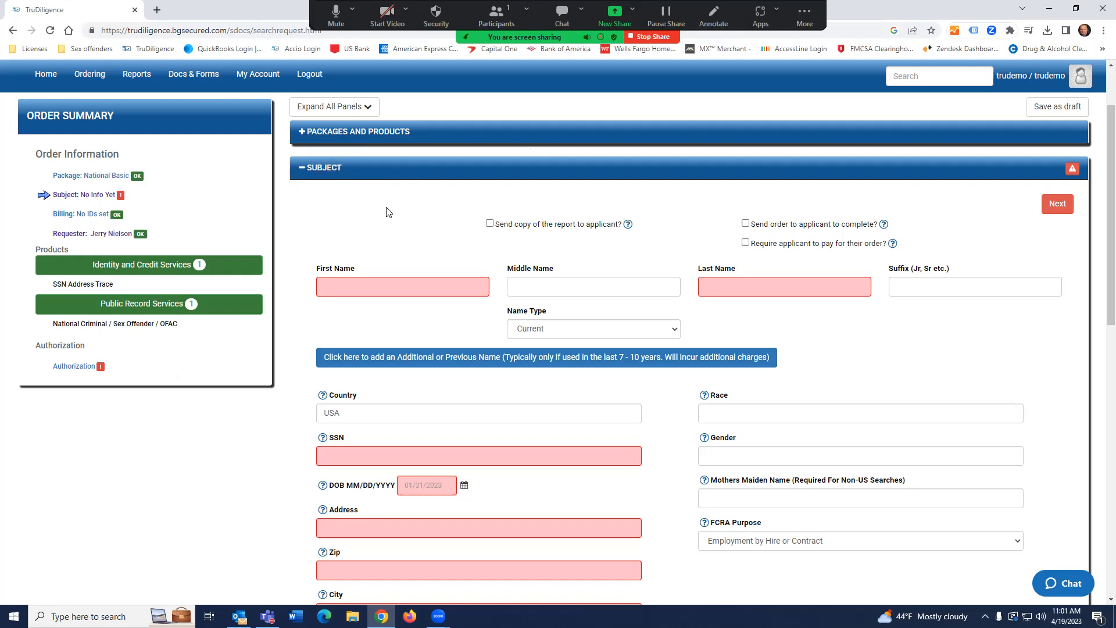
left_click(320, 140)
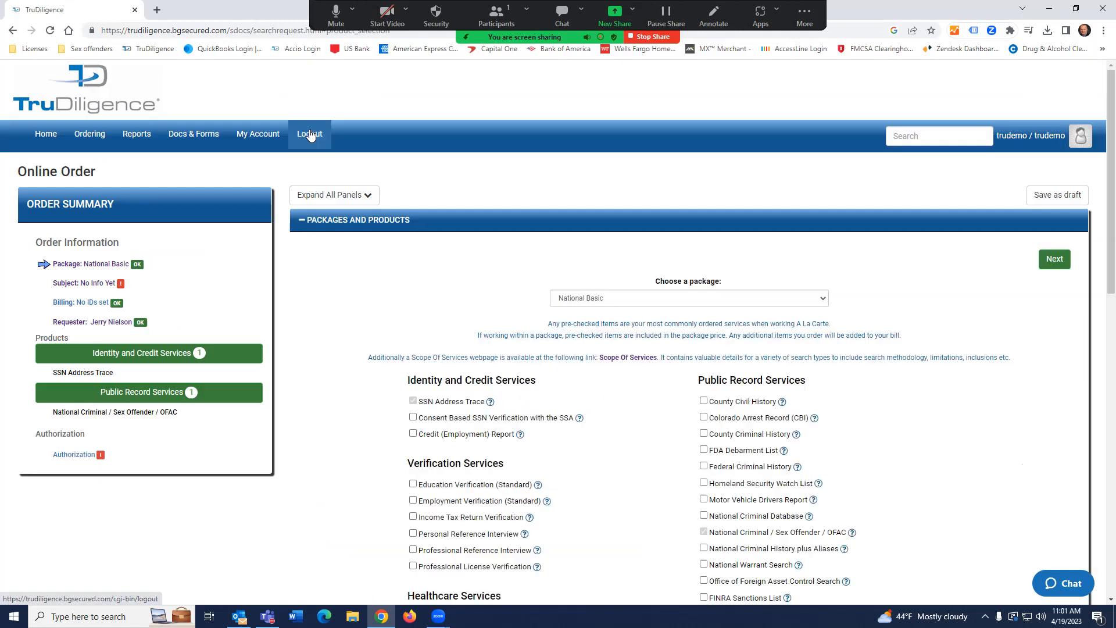
left_click(305, 225)
left_click(316, 260)
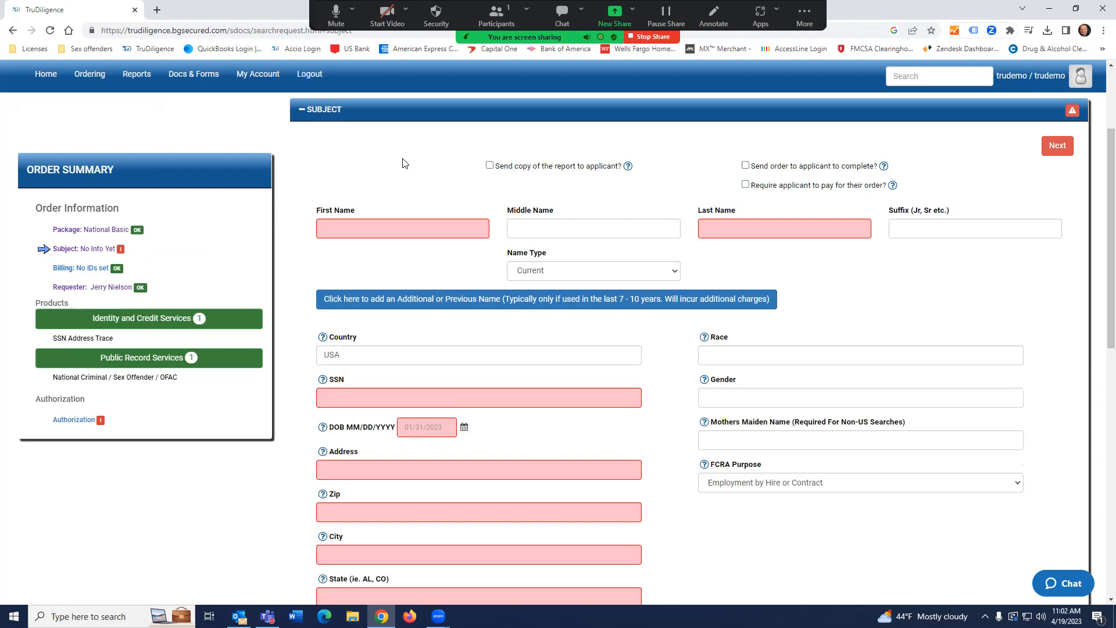
scroll(405, 167, "up", 1)
scroll(400, 198, "down", 1)
scroll(398, 198, "up", 1)
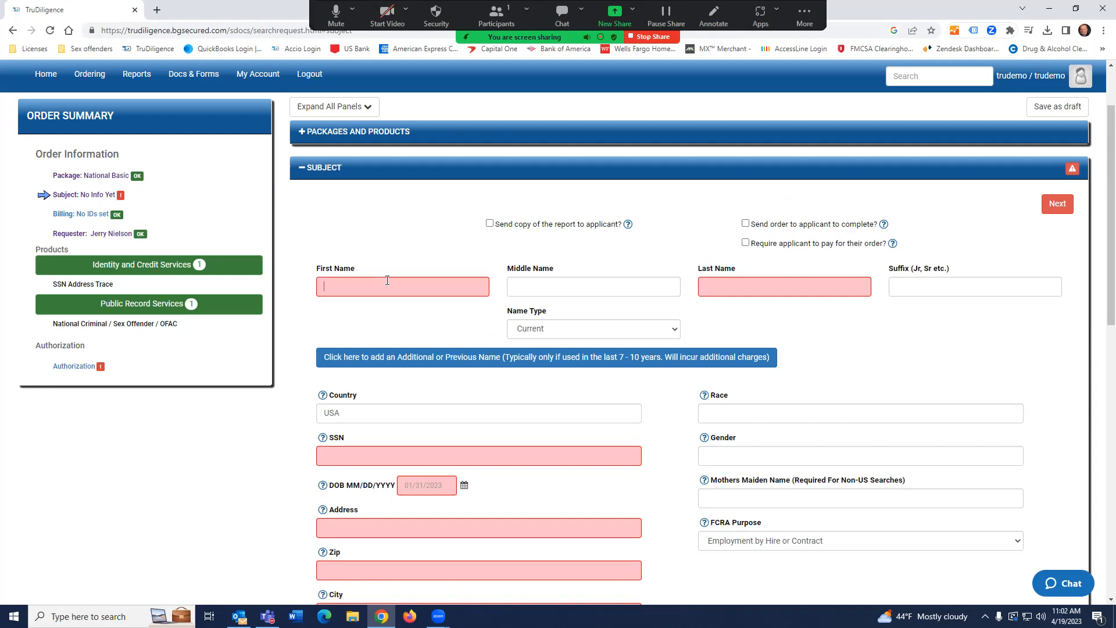
Enter the subject's first and last name.
type("Jerry")
key("Tab")
key("Tab")
type("Dem")
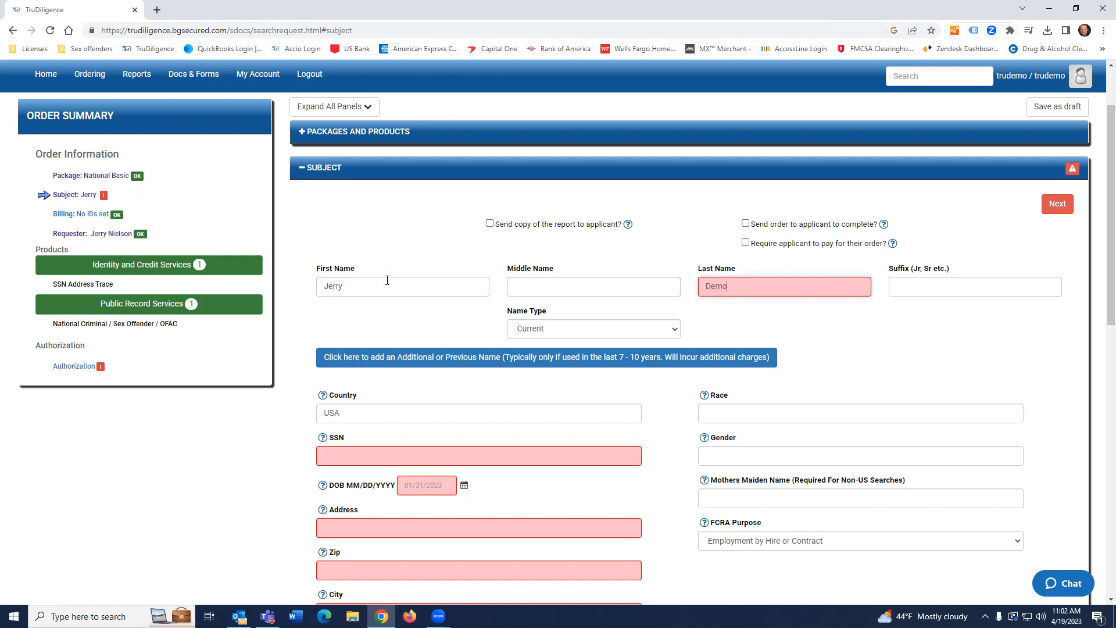
key("Tab")
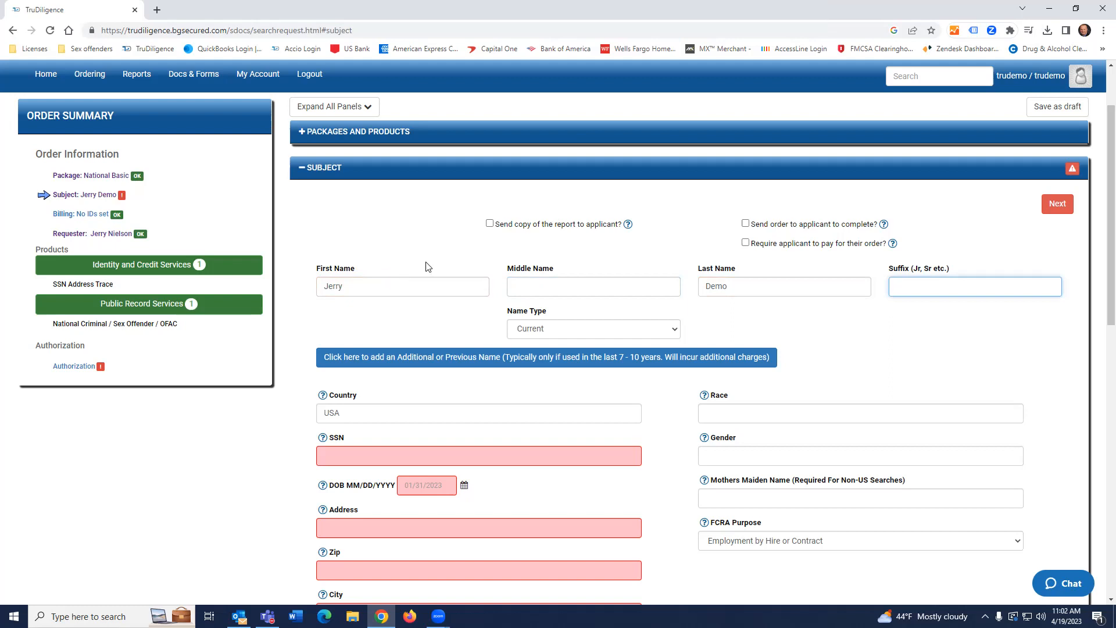
Enter the subject's Social Security number, adding the missing last digit so it validates.
scroll(428, 267, "down", 1)
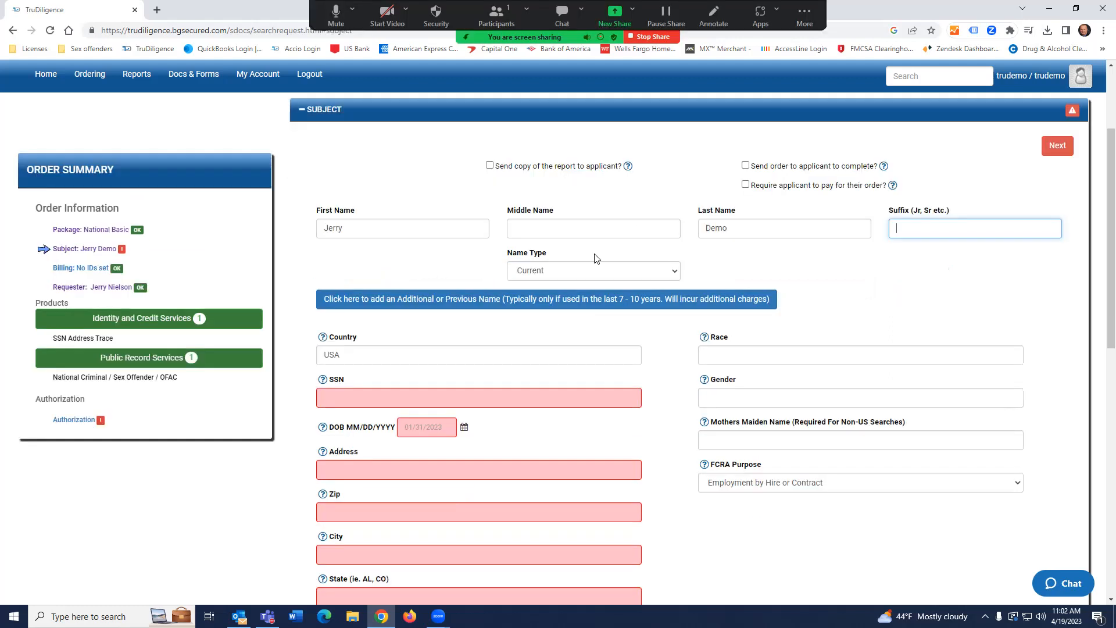
left_click(370, 399)
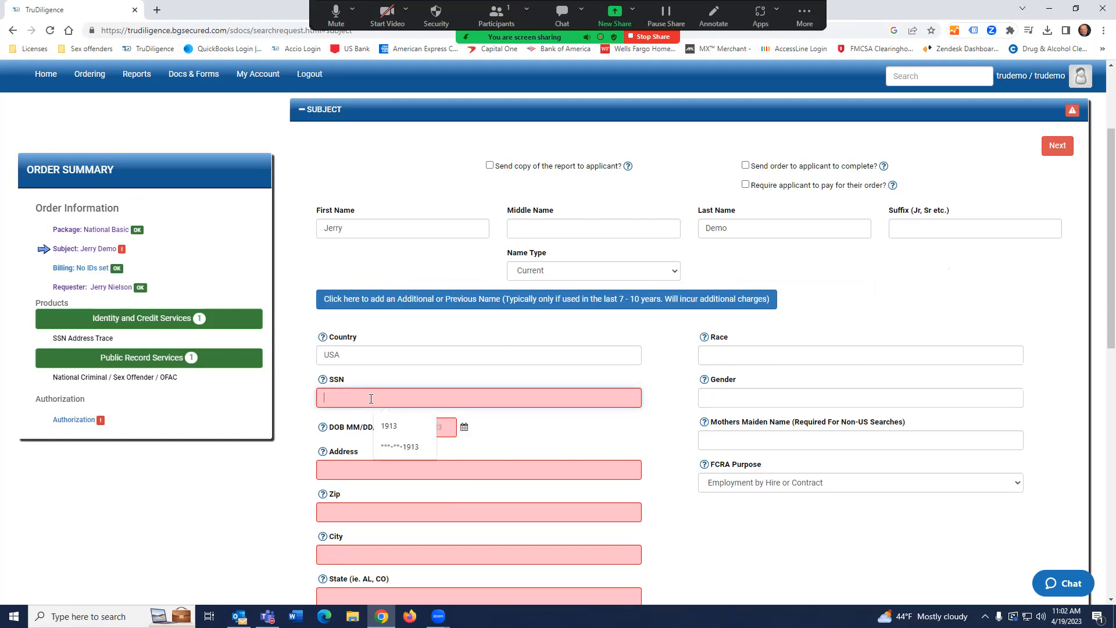
type("111-2")
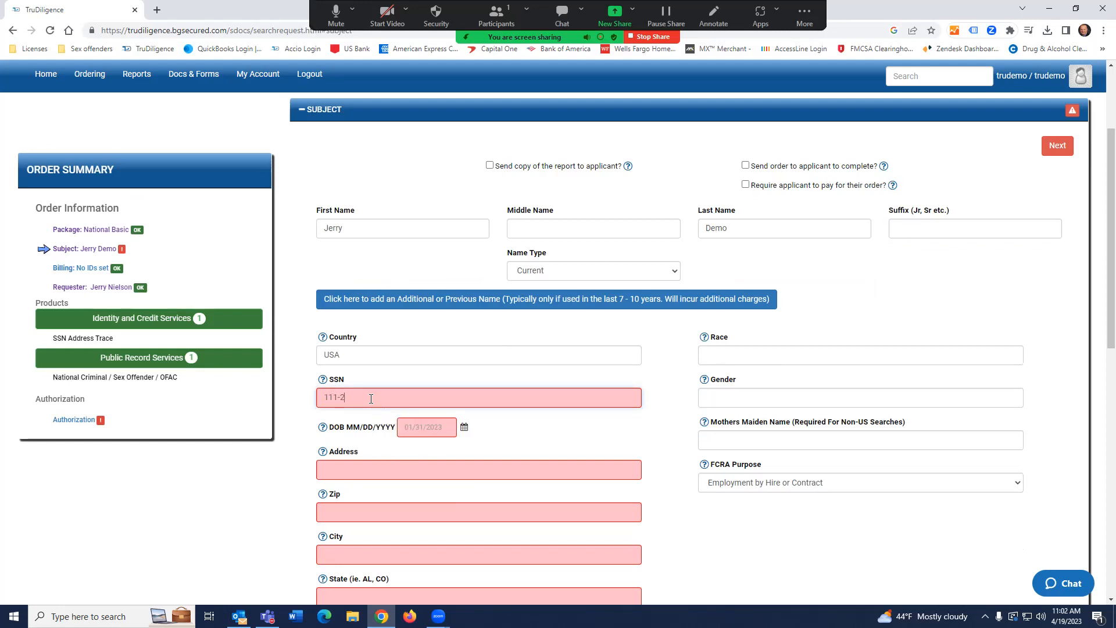
type("2-333")
left_click(440, 432)
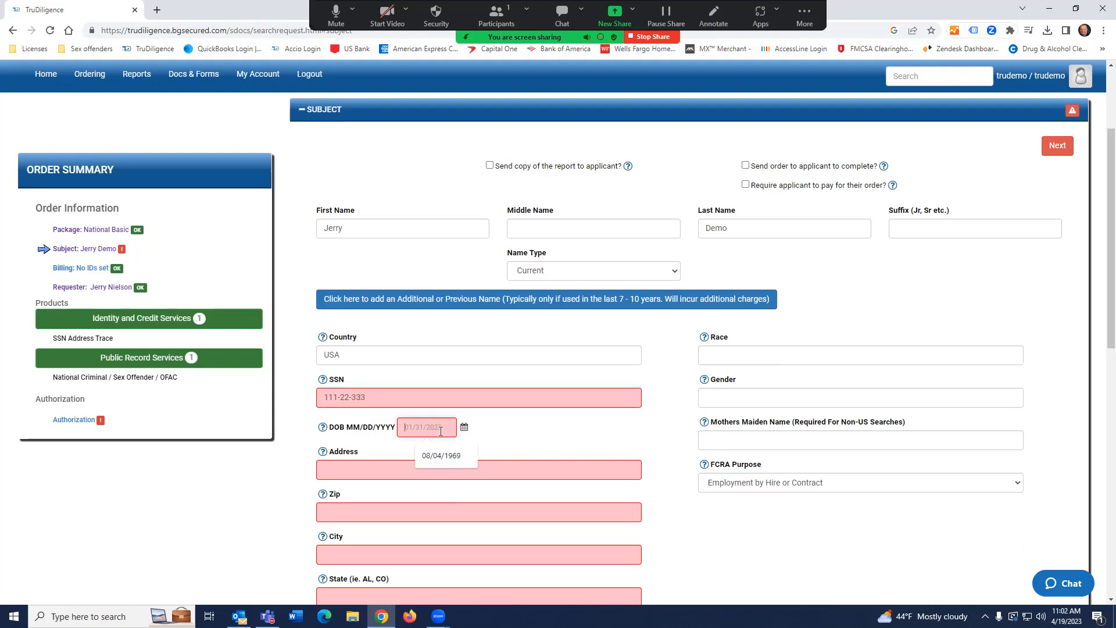
left_click(501, 467)
left_click(405, 397)
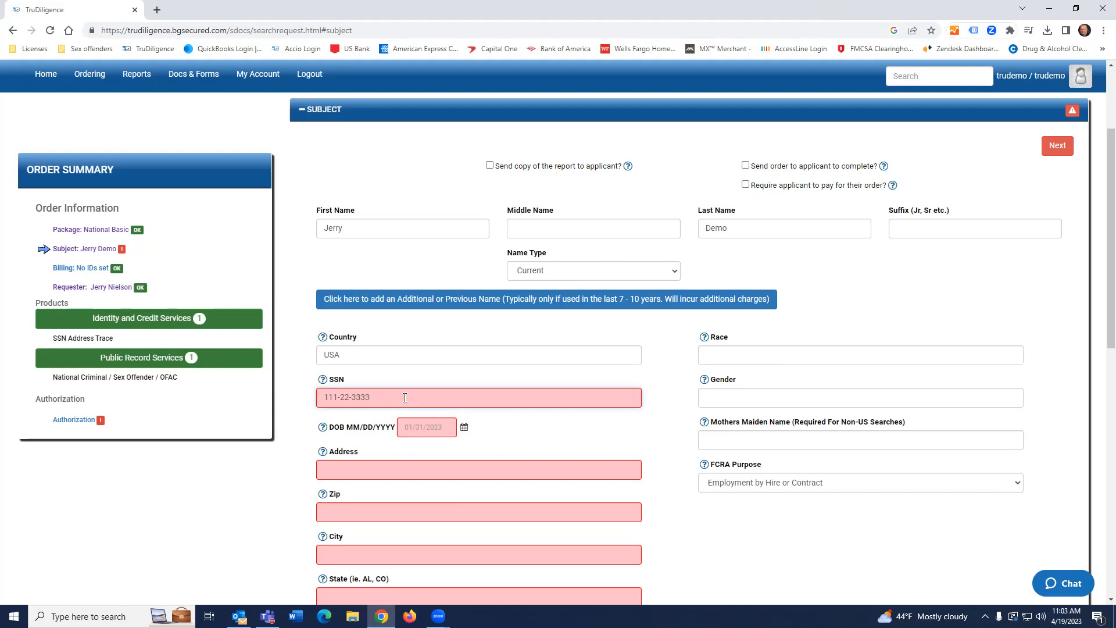
left_click(534, 435)
scroll(449, 287, "down", 2)
scroll(449, 287, "down", 1)
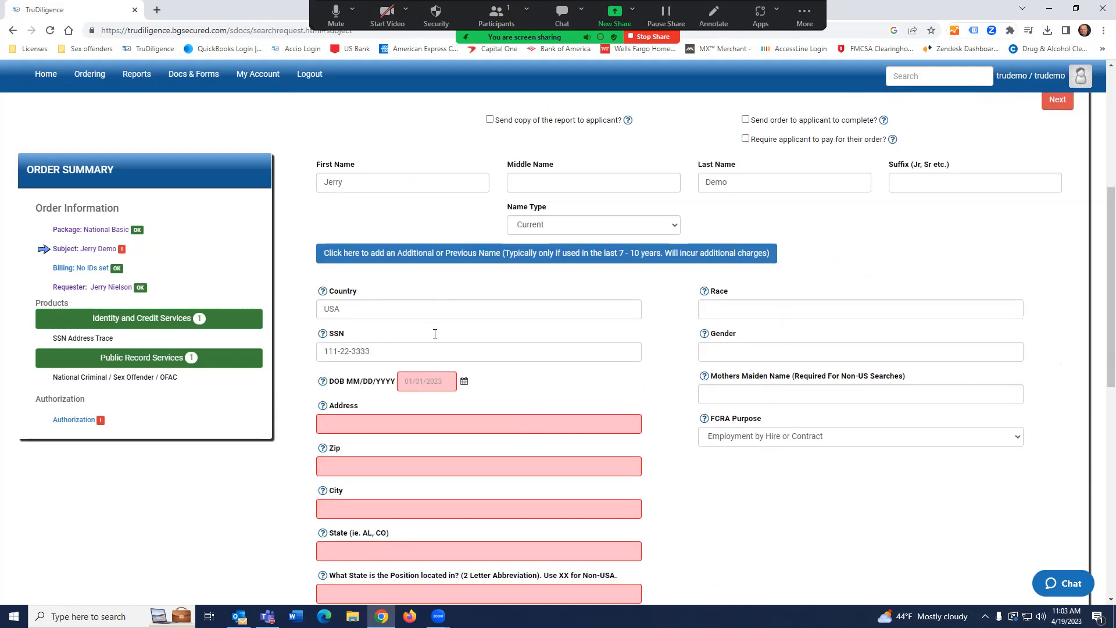
Fill in the subject's date of birth and type their street address.
left_click(433, 385)
type("08")
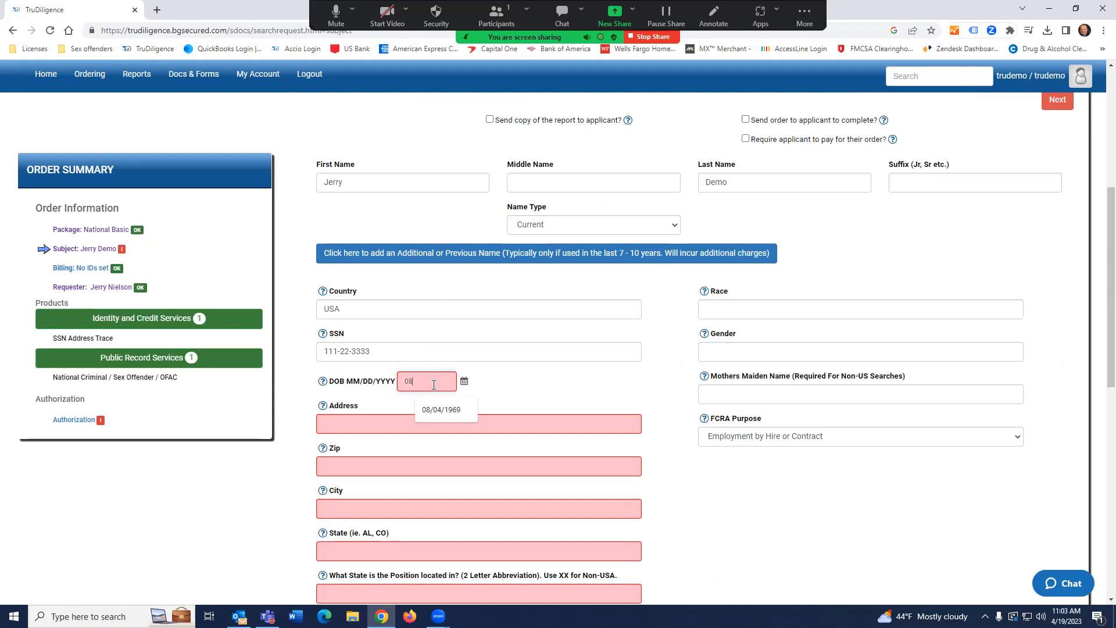
type("/01/199")
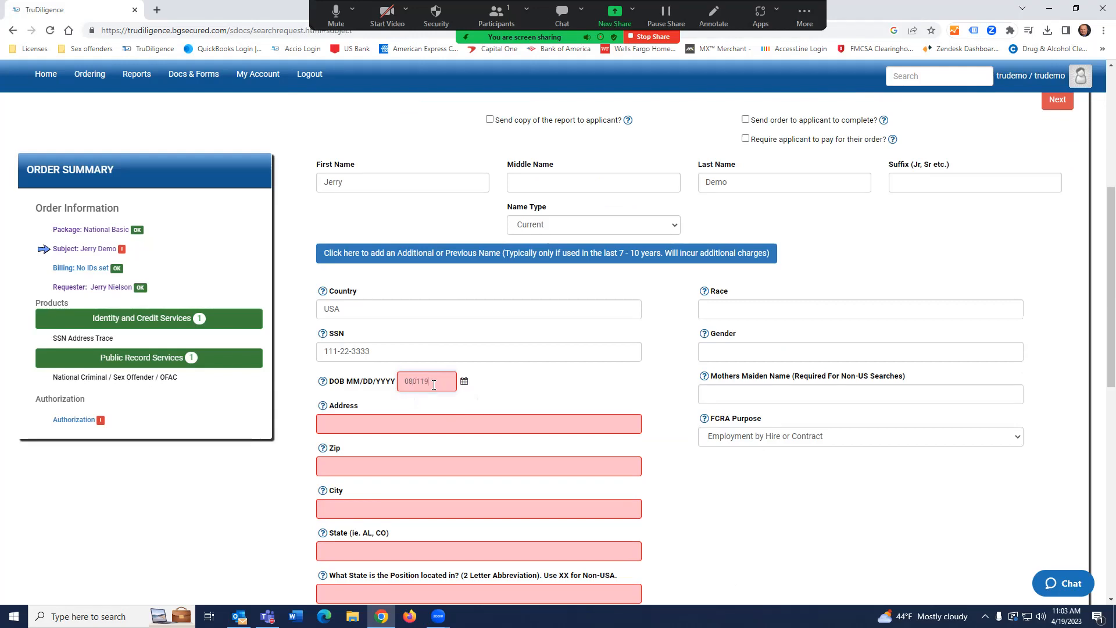
type("0")
left_click(371, 433)
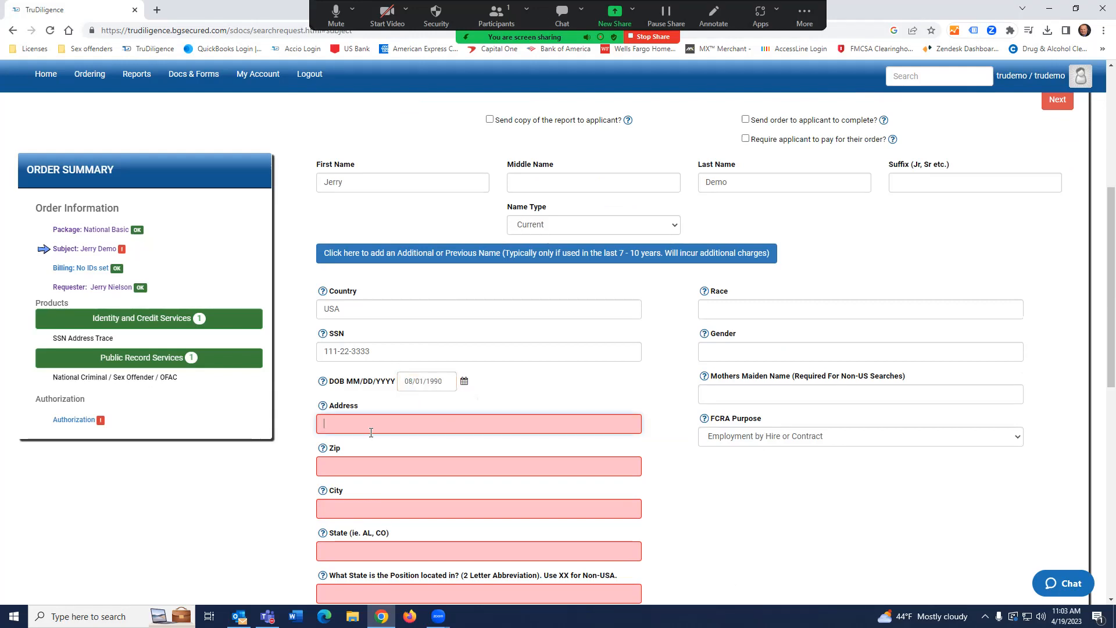
type("123 Main Street")
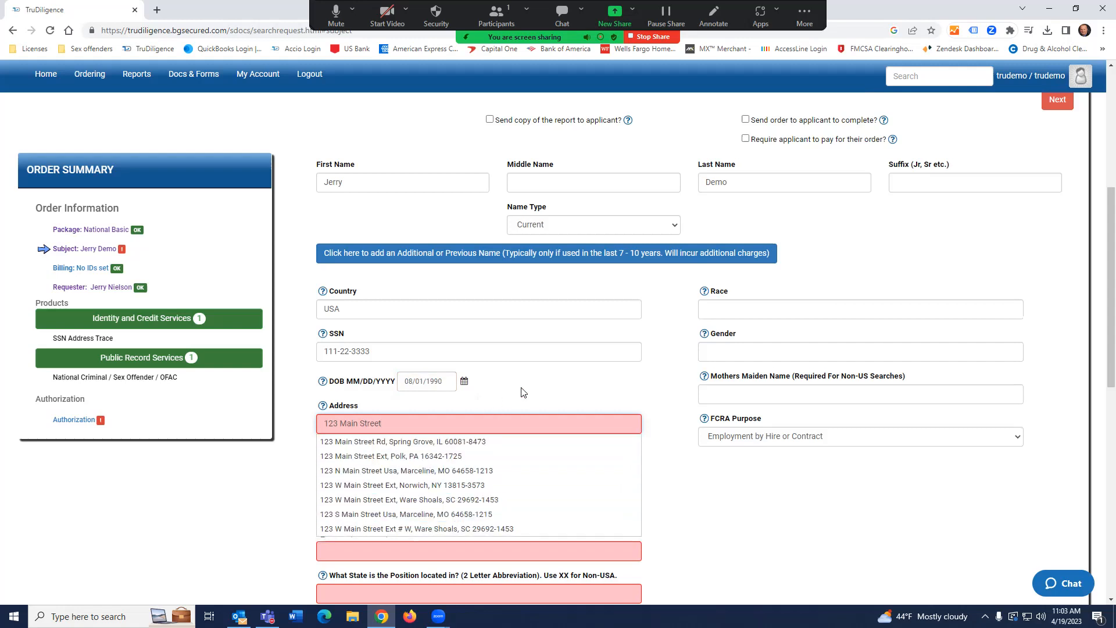
Pick the suggested street address and enter the zip code so city and state autofill.
left_click(773, 540)
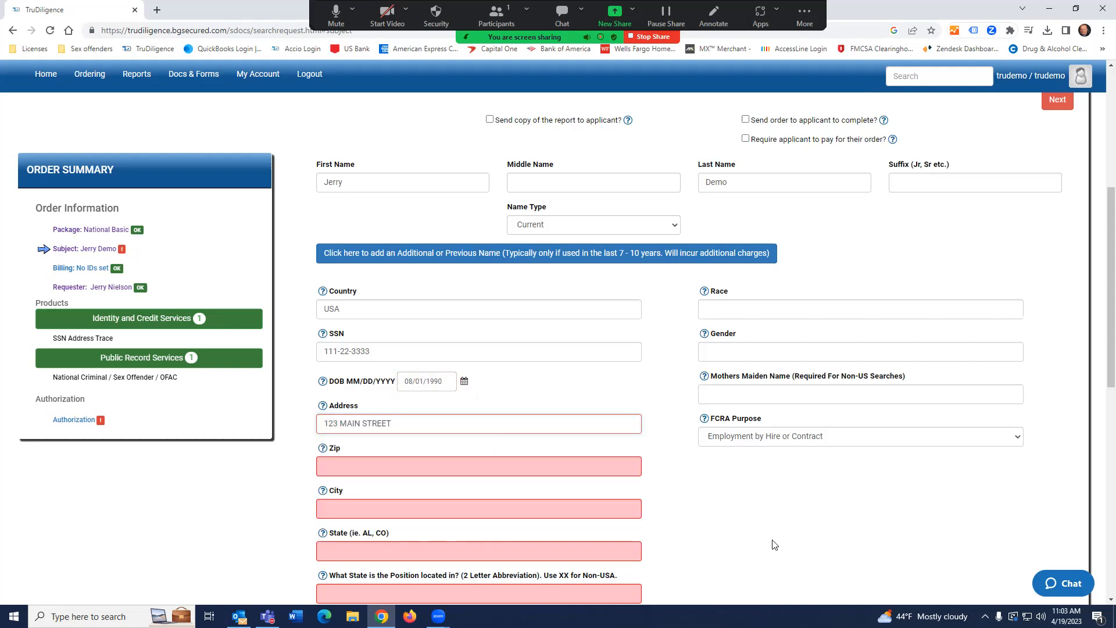
left_click(446, 472)
scroll(451, 465, "down", 2)
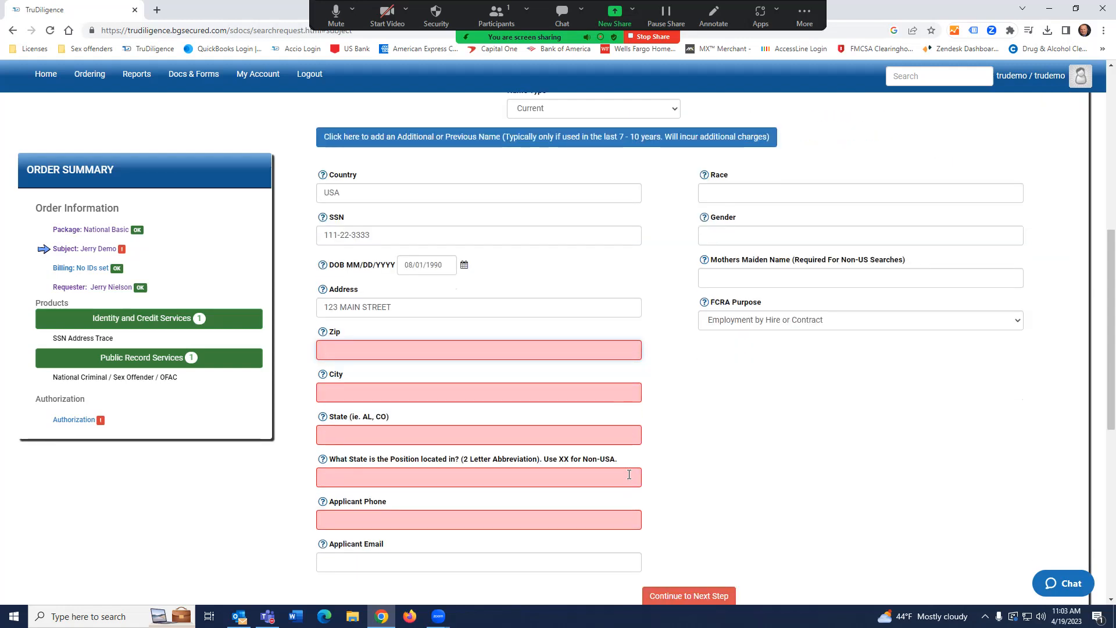
type("80127")
key("Tab")
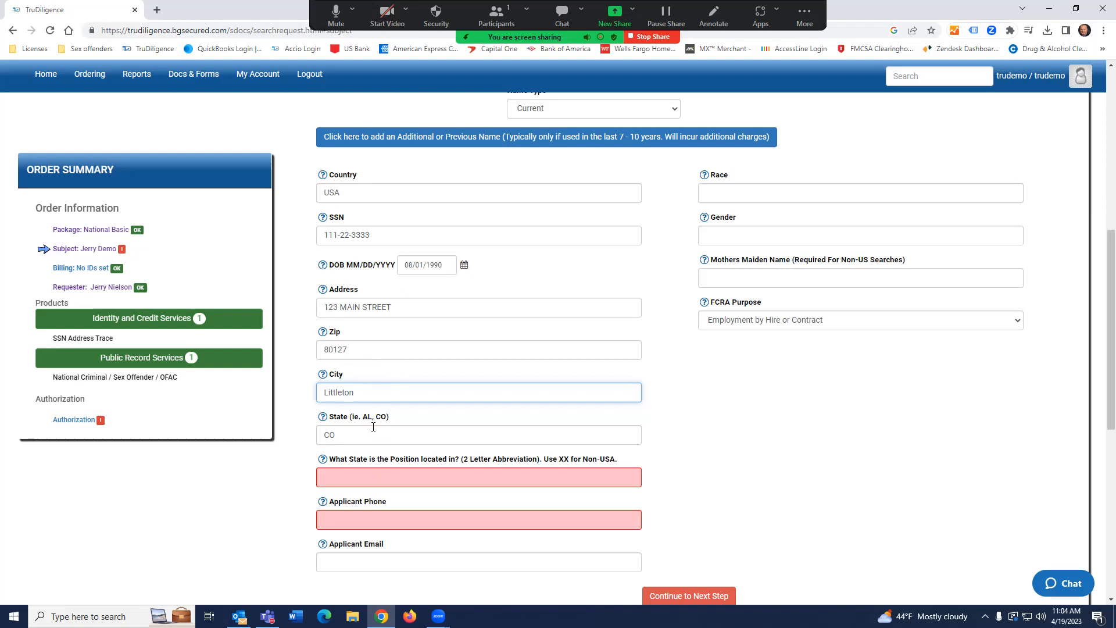
left_click_drag(382, 392, 309, 391)
key("Tab")
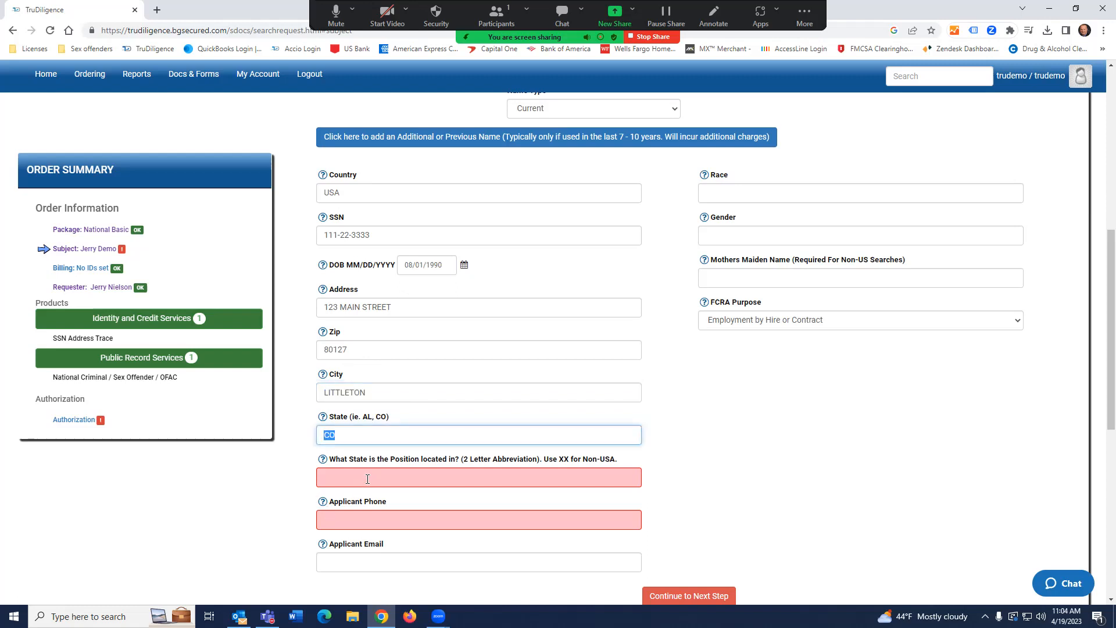
Set the position's state to CO.
left_click(367, 479)
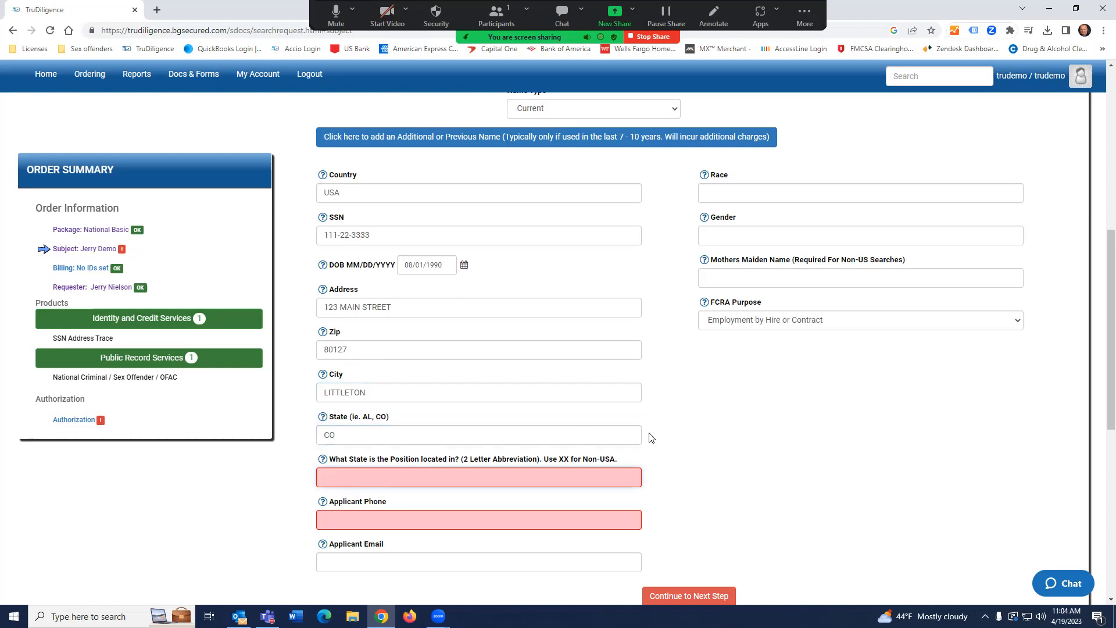
type("CO")
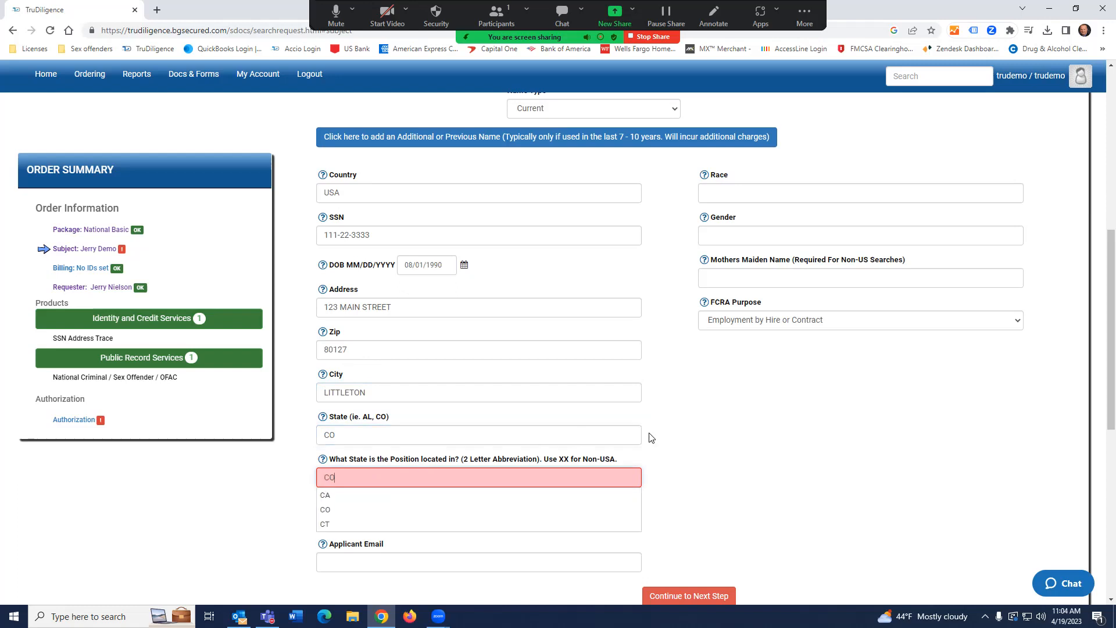
left_click(716, 430)
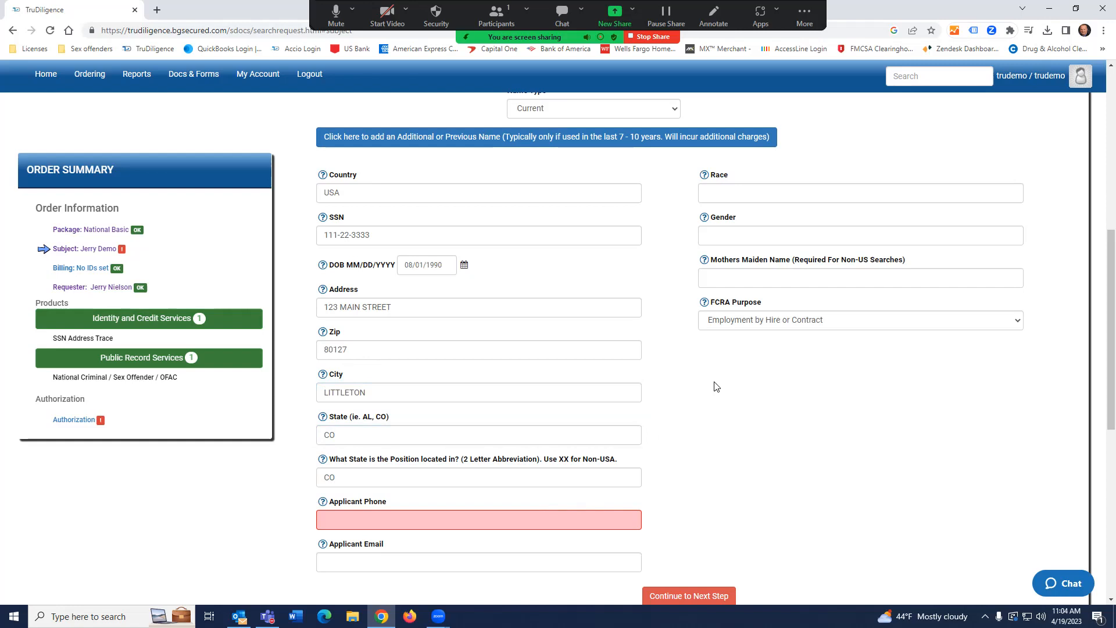
scroll(703, 393, "down", 1)
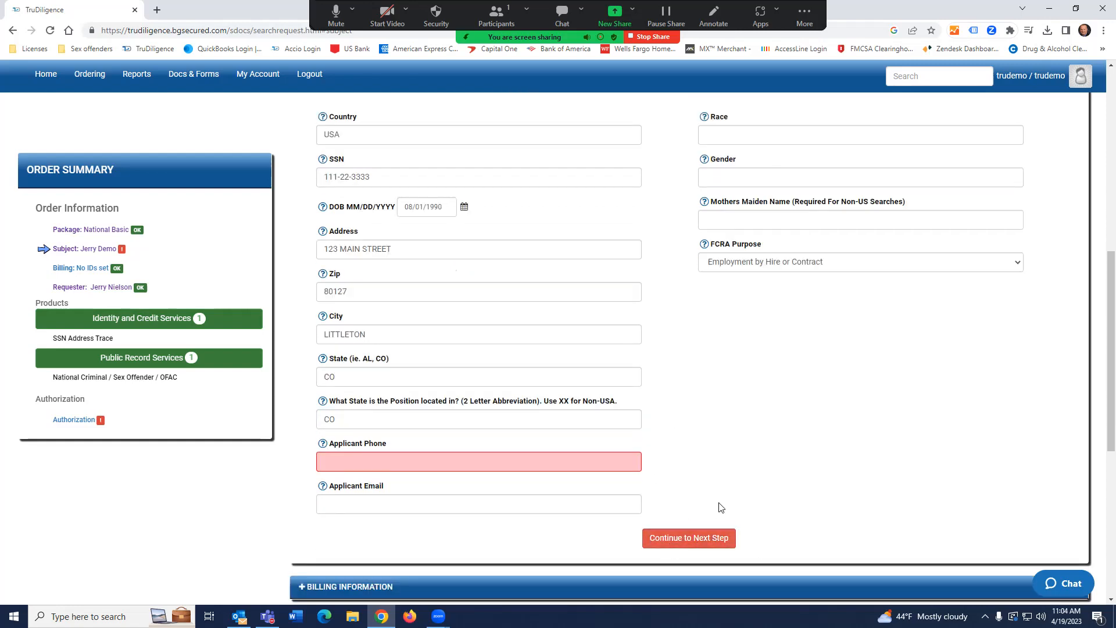
scroll(773, 411, "up", 2)
scroll(773, 411, "up", 5)
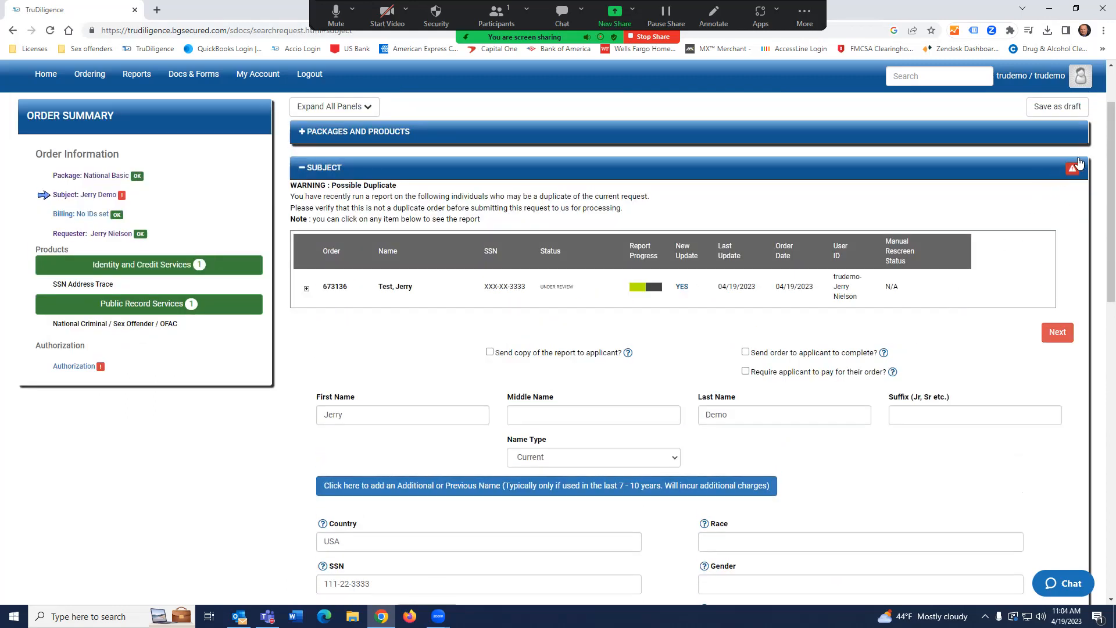
scroll(497, 419, "down", 5)
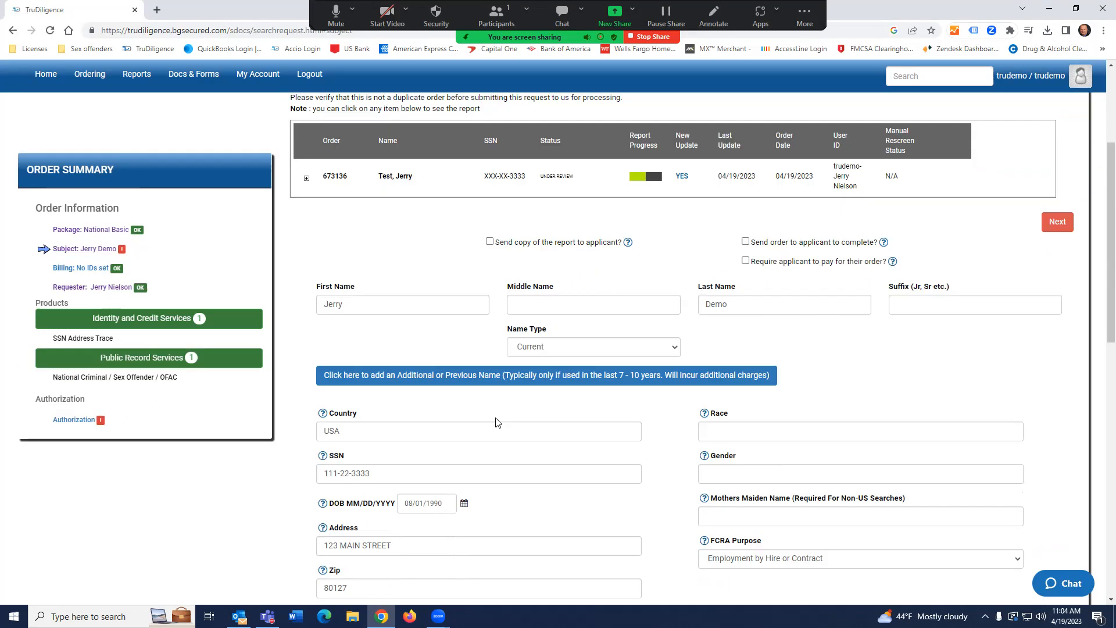
scroll(587, 430, "down", 2)
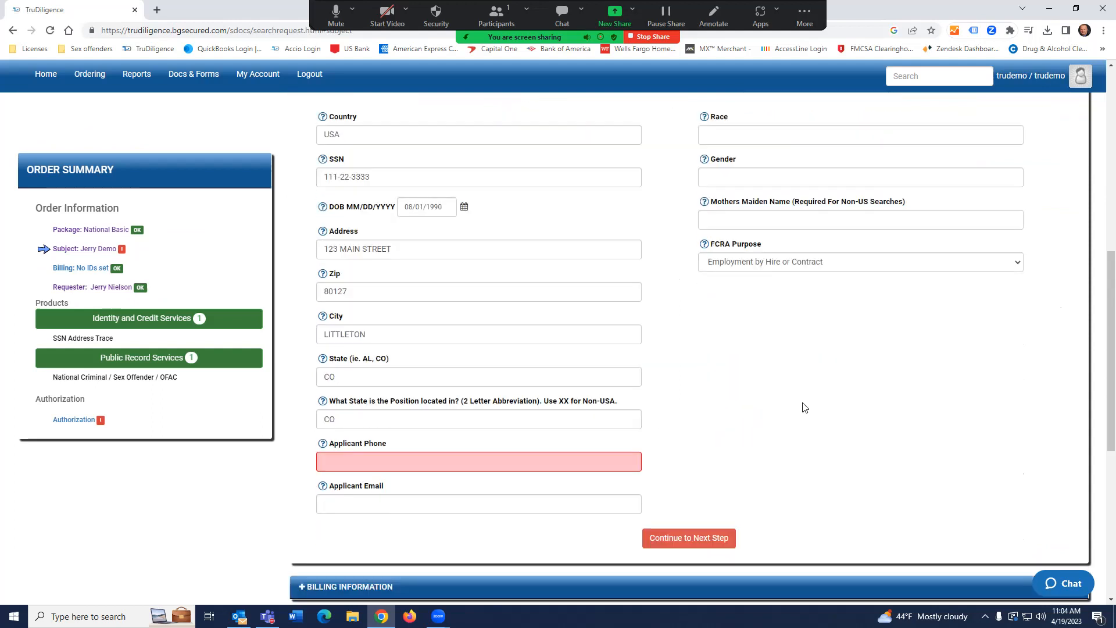
scroll(825, 380, "down", 1)
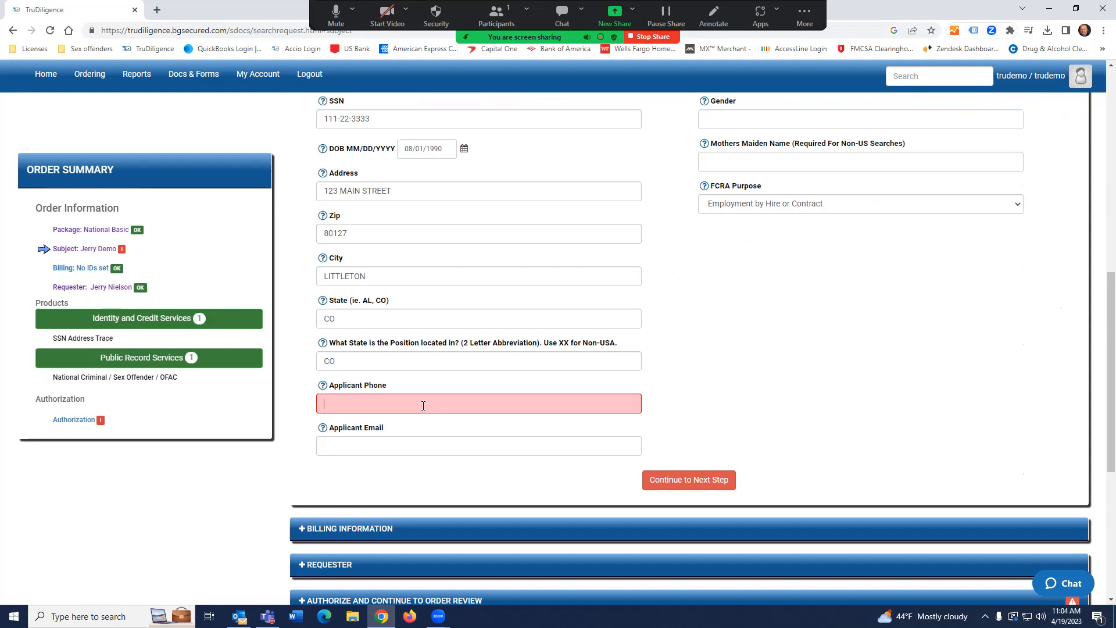
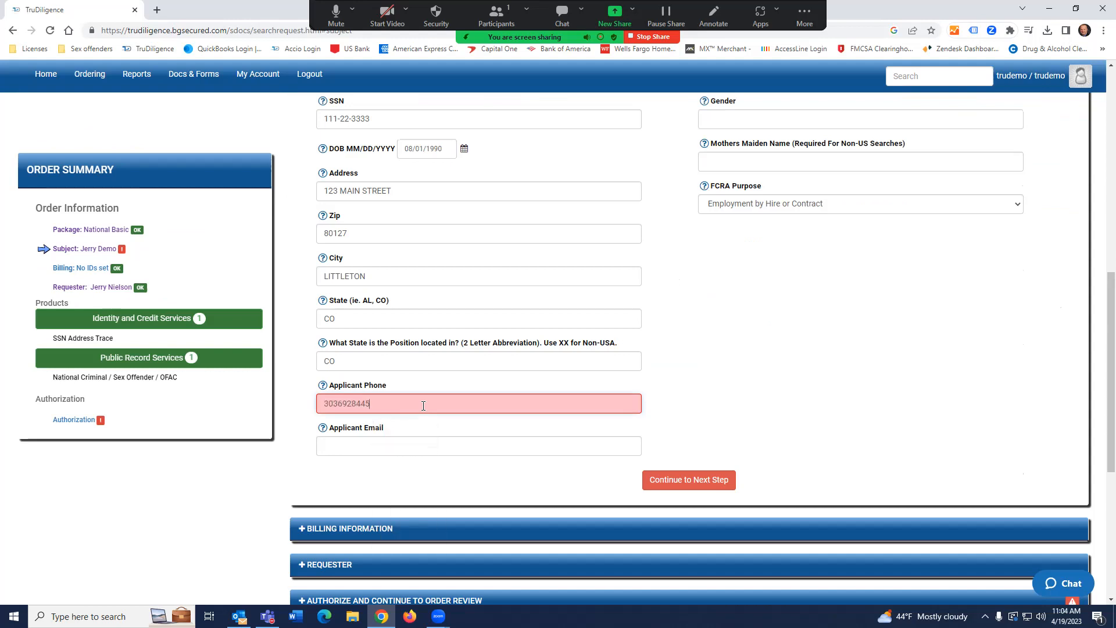
Enter the applicant's phone number so the Subject section is marked OK.
key("Tab")
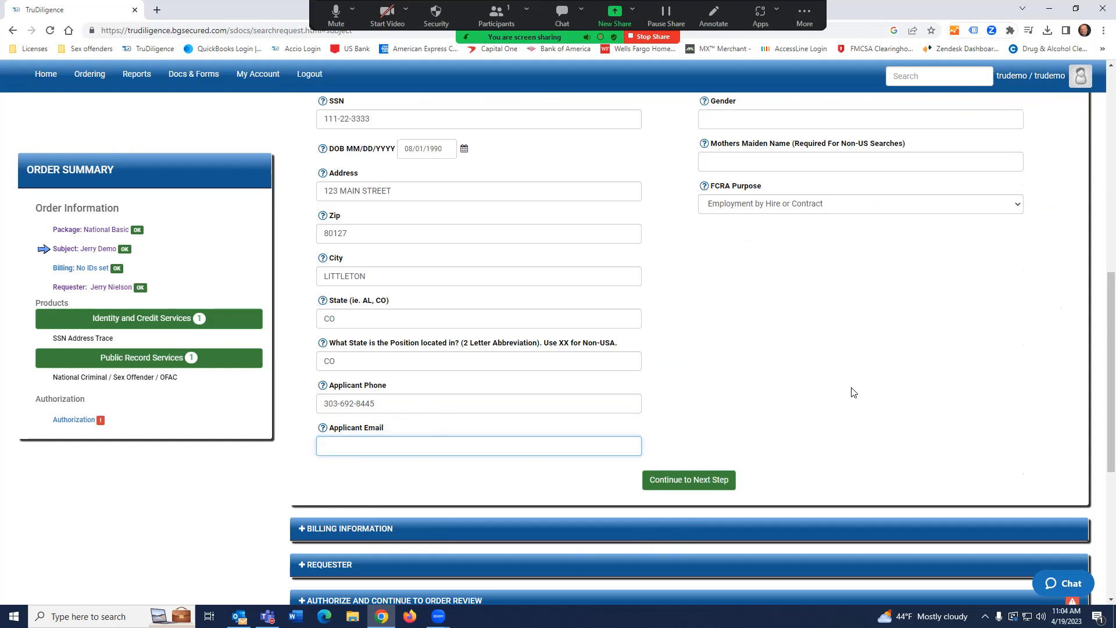
scroll(854, 393, "up", 10)
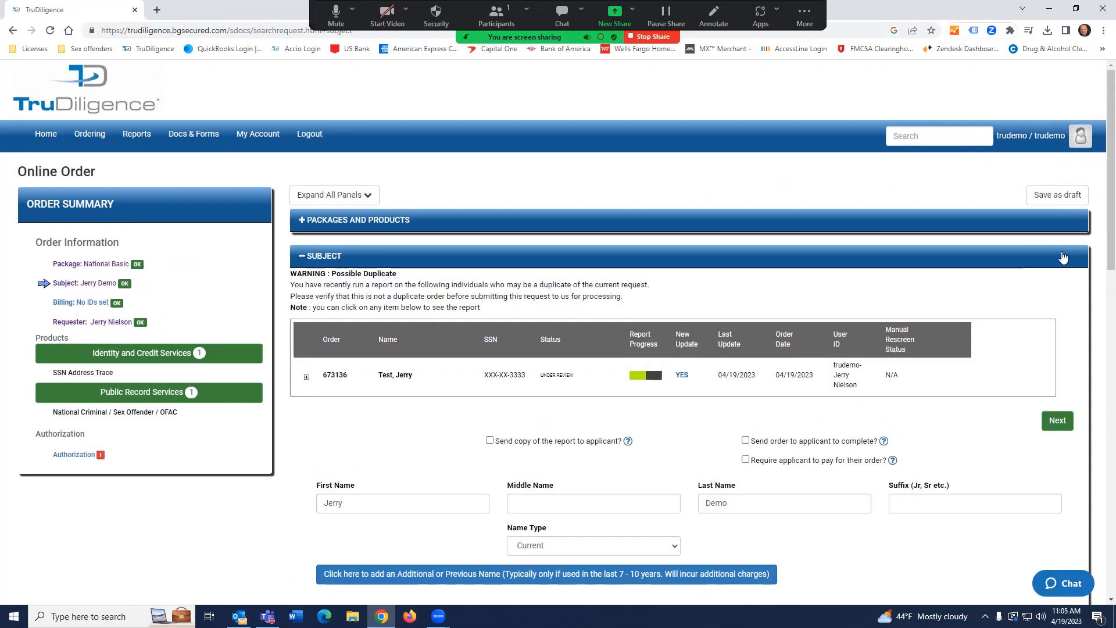
scroll(489, 459, "down", 4)
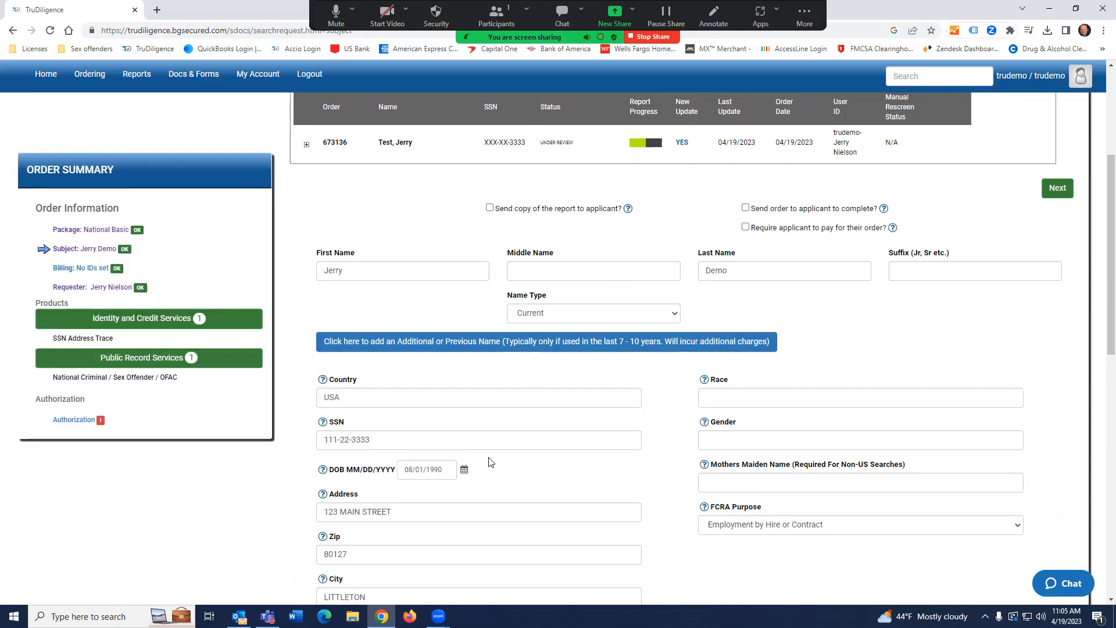
scroll(489, 459, "down", 7)
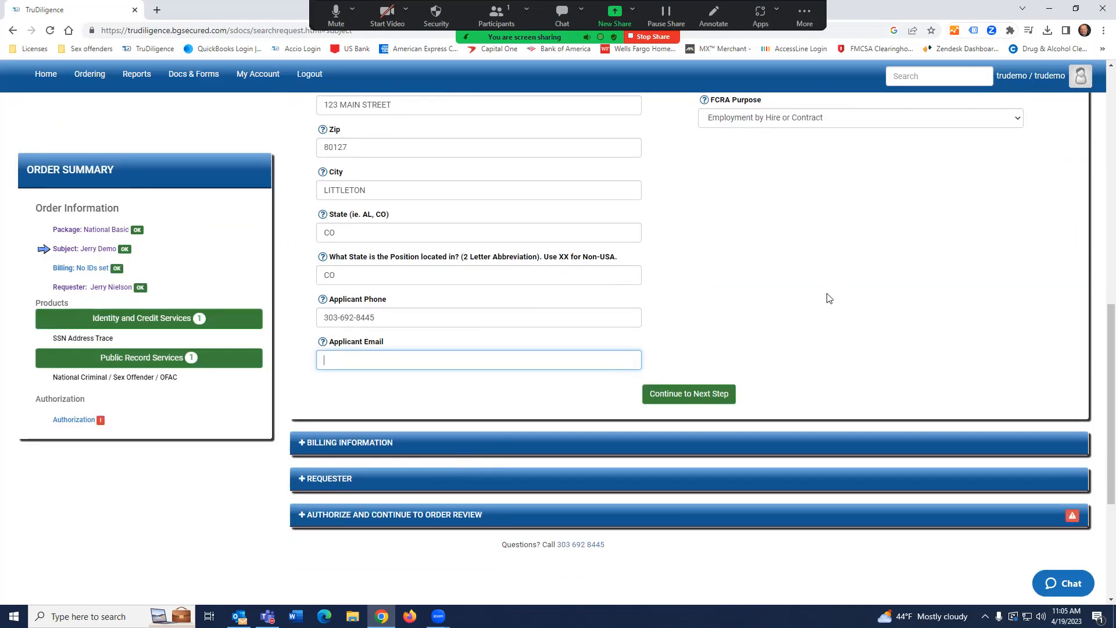
scroll(829, 298, "up", 2)
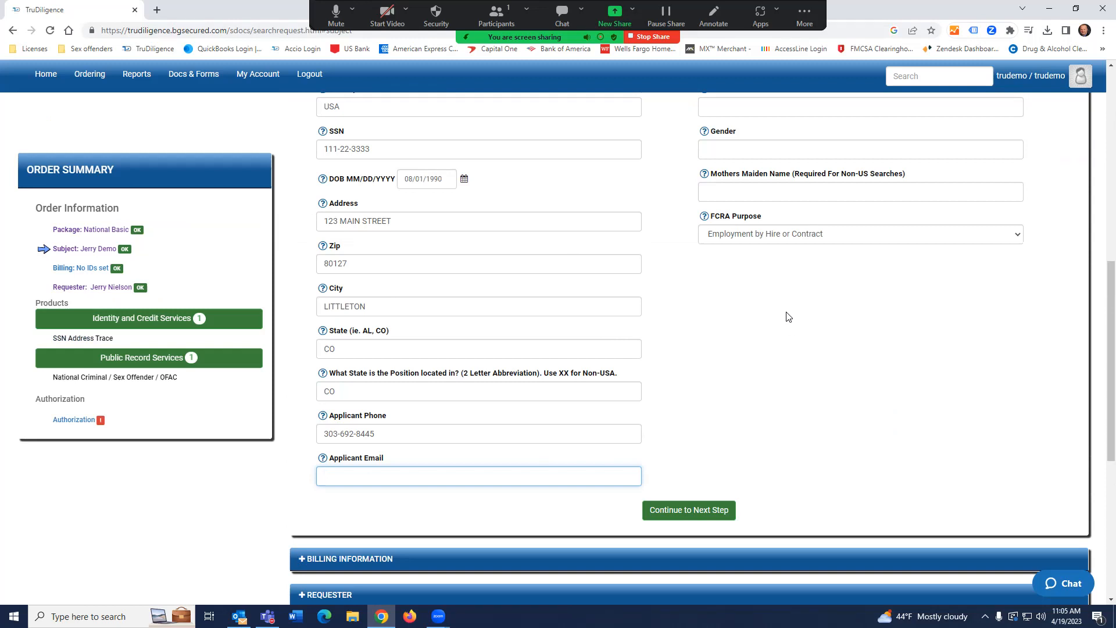
left_click(852, 235)
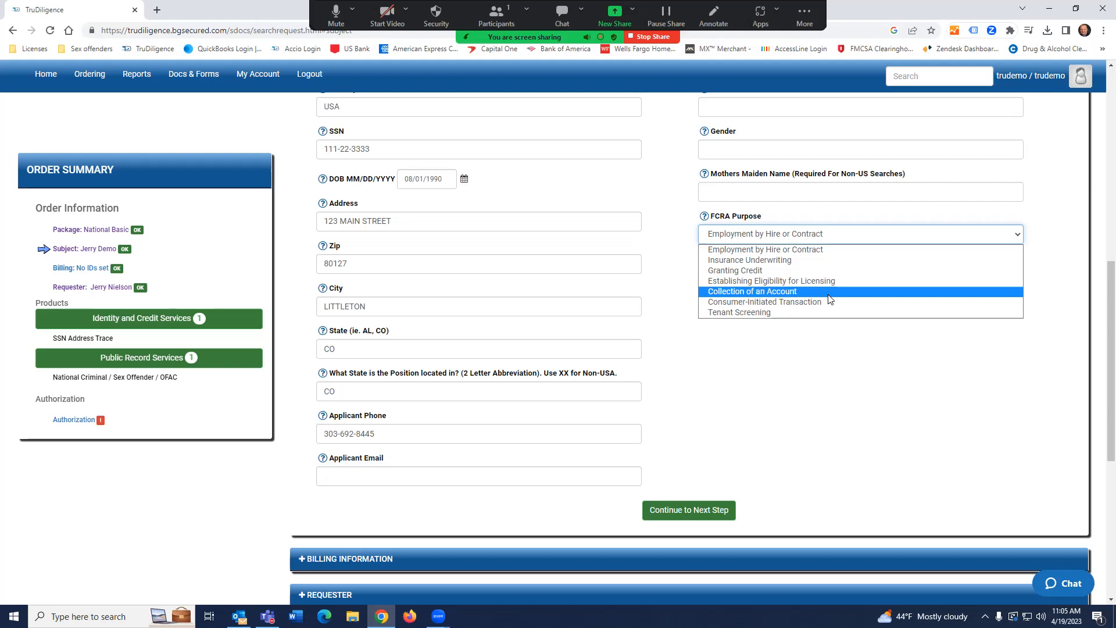
left_click(769, 311)
left_click(798, 235)
left_click(792, 254)
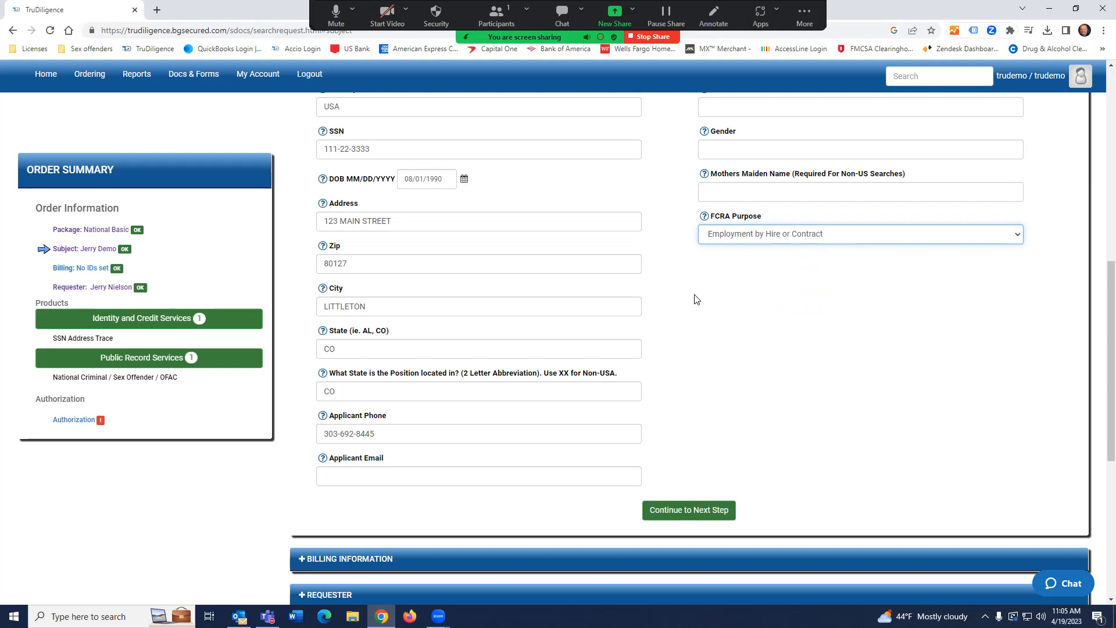
scroll(697, 300, "down", 2)
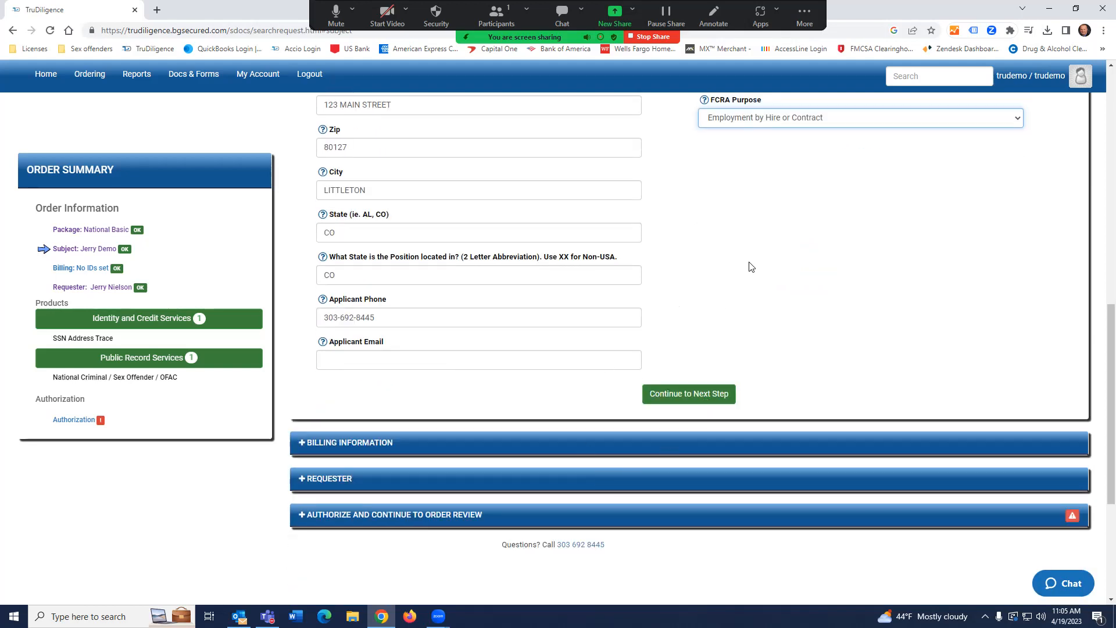
scroll(704, 403, "down", 2)
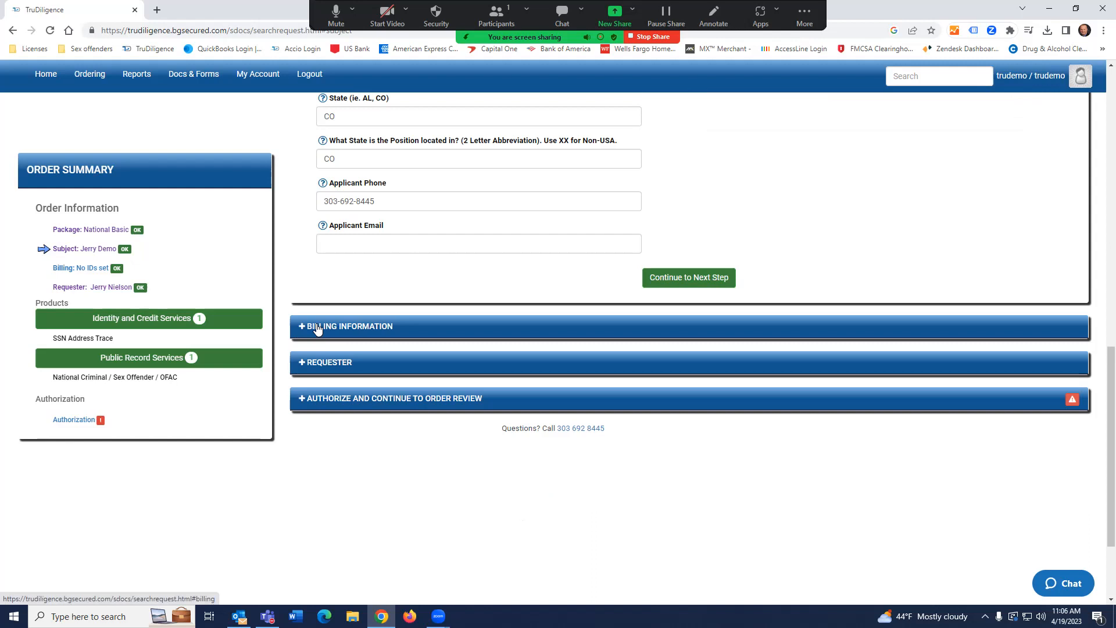
Continue from the Subject section to Billing Information.
left_click(706, 281)
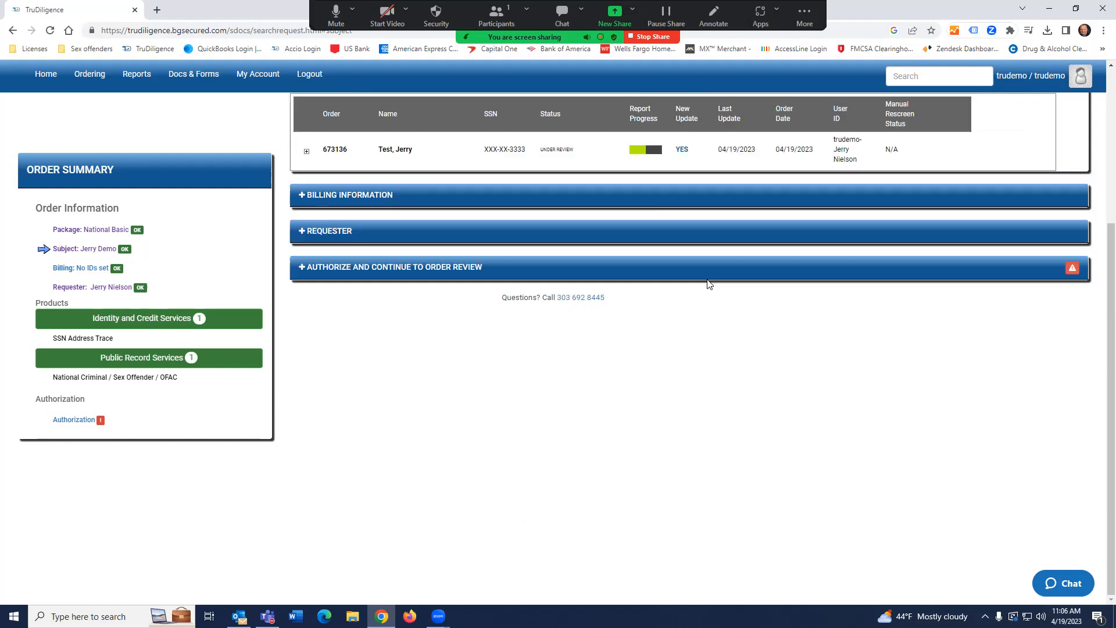
scroll(535, 198, "up", 1)
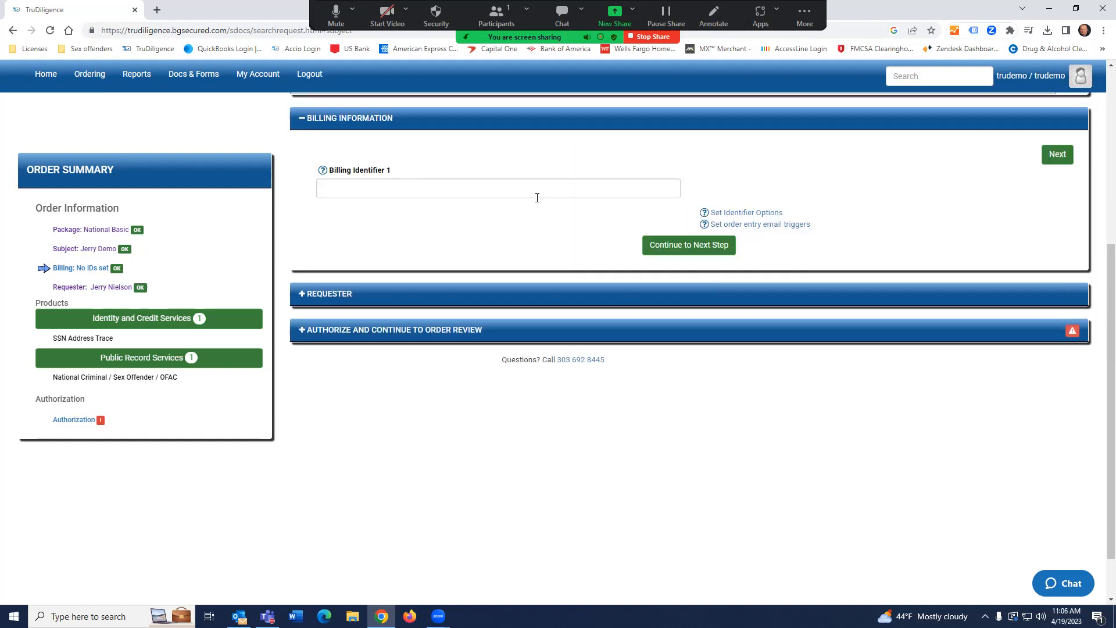
scroll(536, 202, "up", 4)
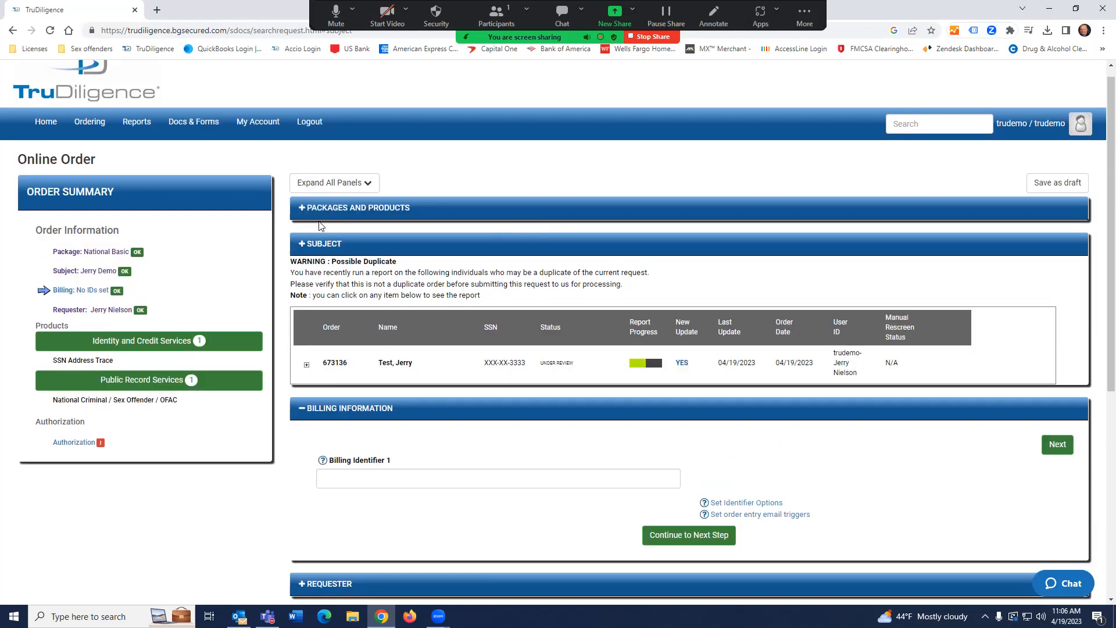
scroll(462, 248, "down", 4)
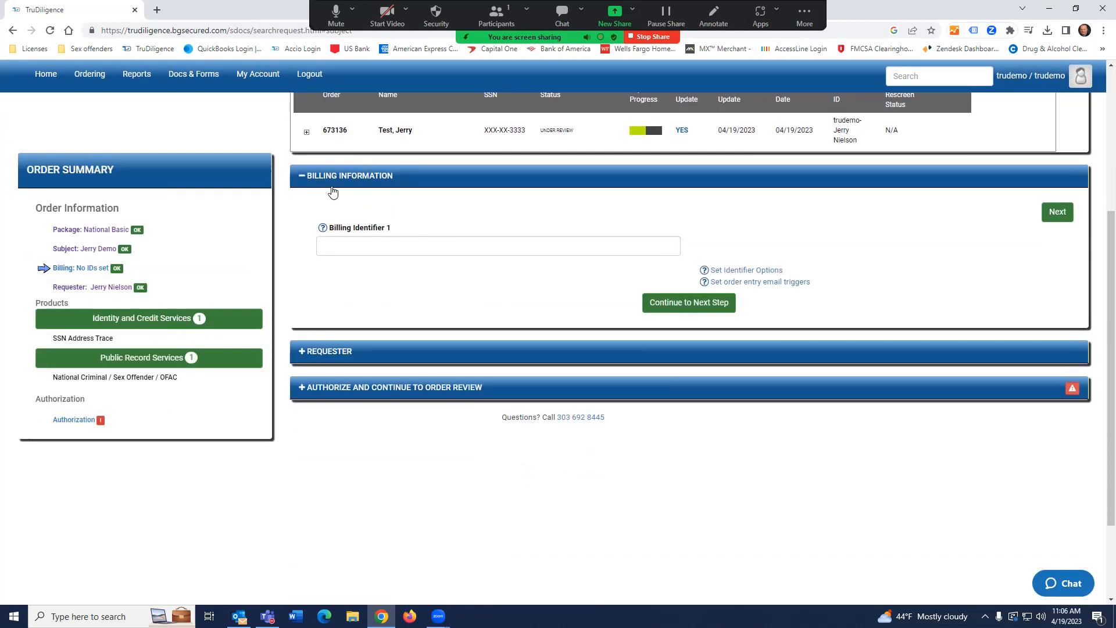
Type 'Test 1' into Billing Identifier 1, then clear it back to empty.
left_click(399, 247)
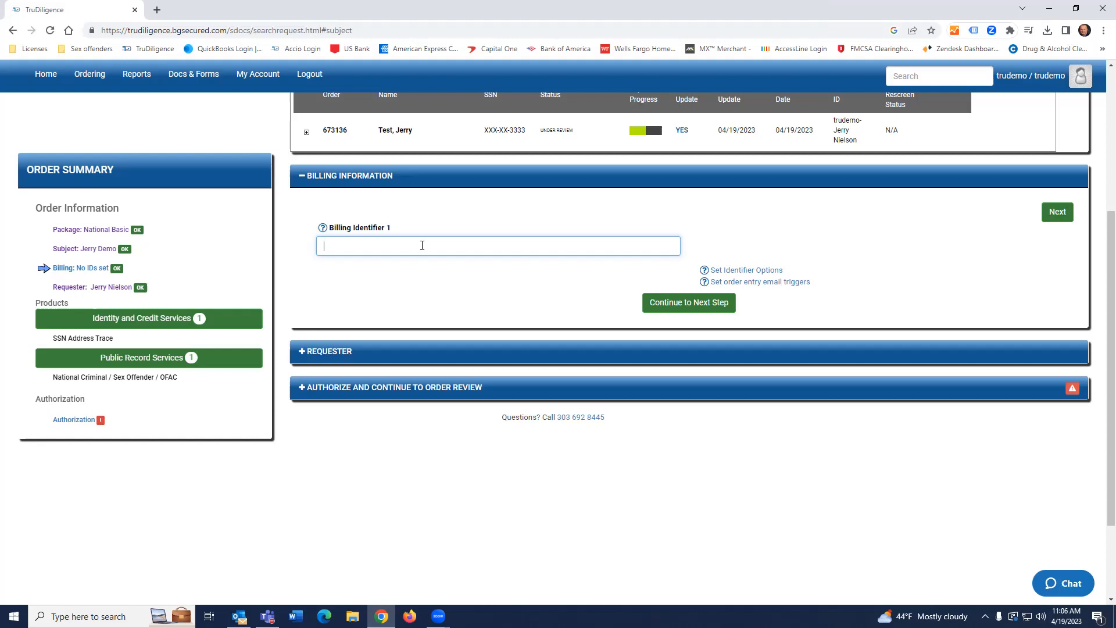
type("Test 1")
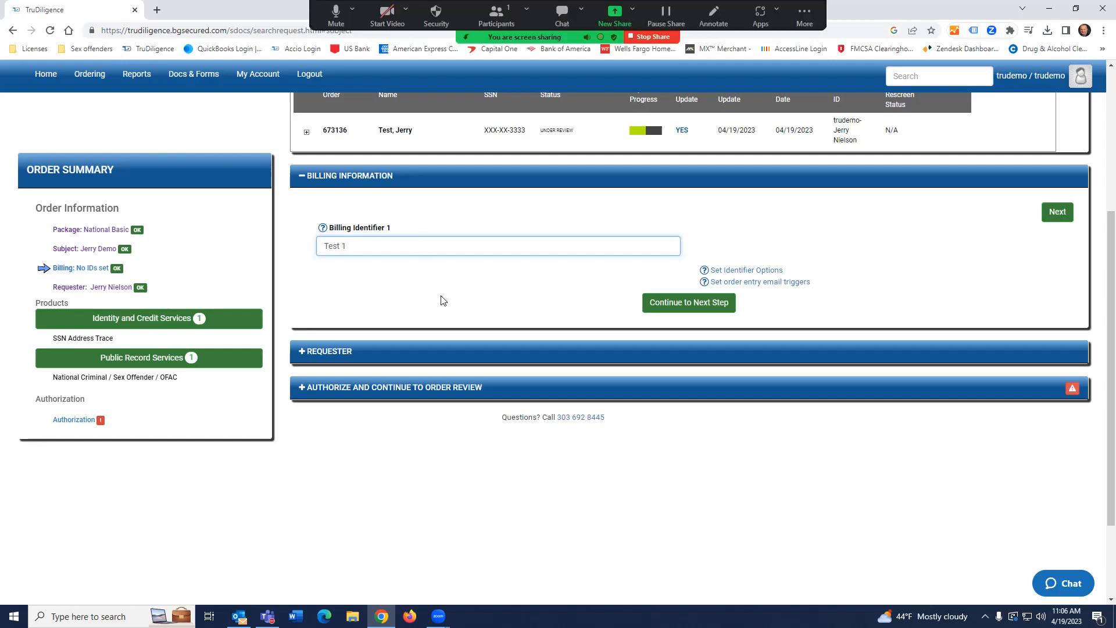
key("BackSpace")
key("BackSpace")
key("BackSpace")
key("BackSpace")
key("BackSpace")
key("BackSpace")
Continue past Billing Information to the Requester step with name and phone prefilled.
left_click(677, 307)
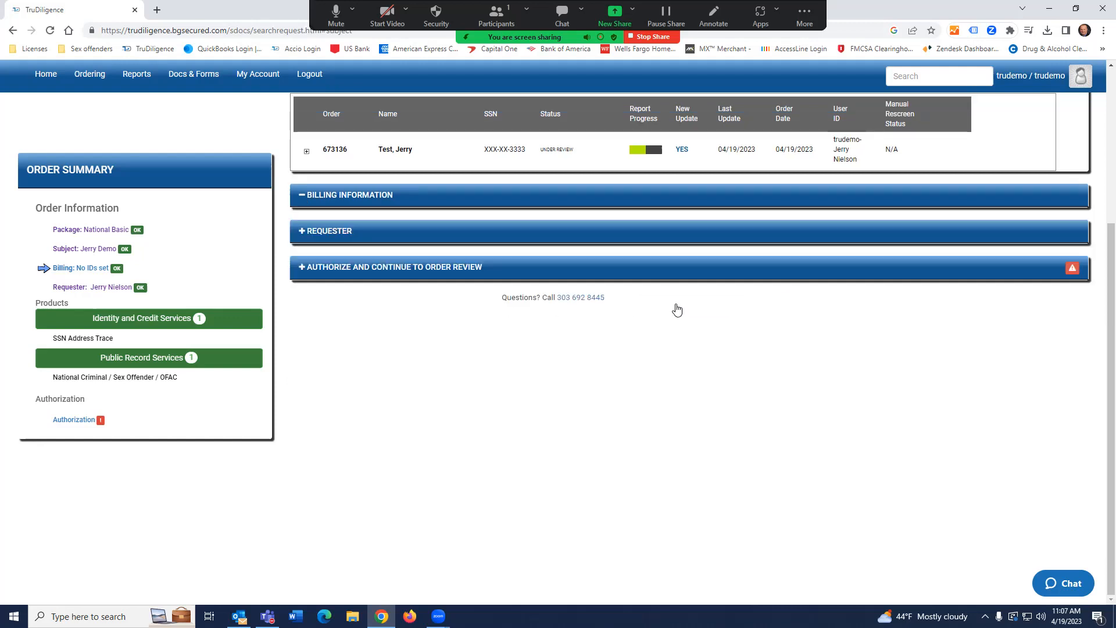
scroll(470, 204, "up", 2)
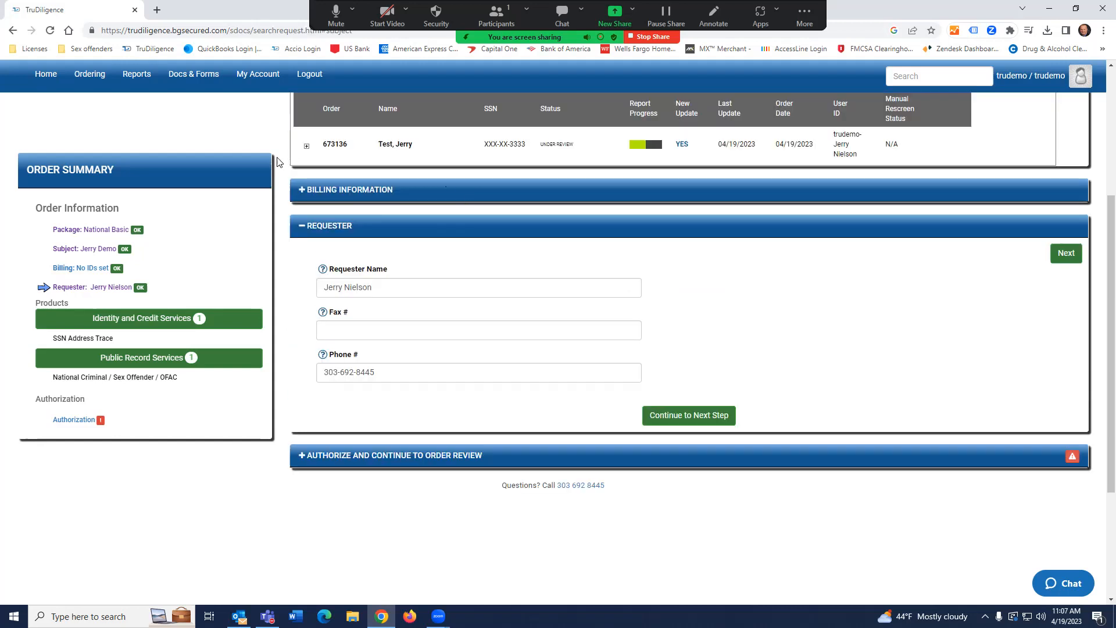
scroll(524, 233, "down", 1)
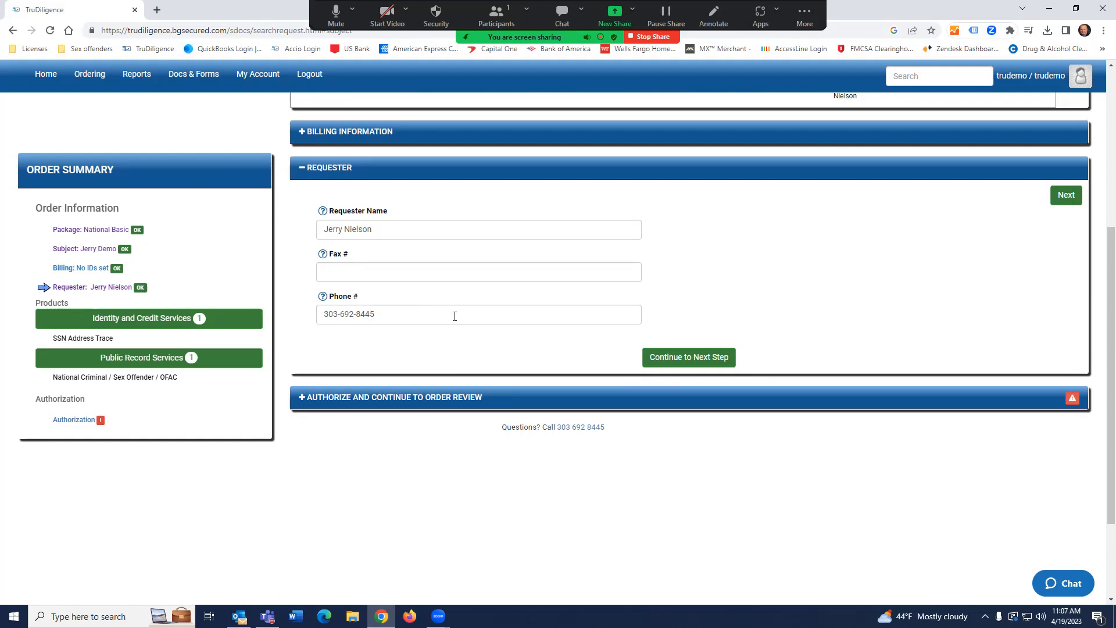
Advance from the Requester section to the authorization step and read its terms.
left_click(690, 361)
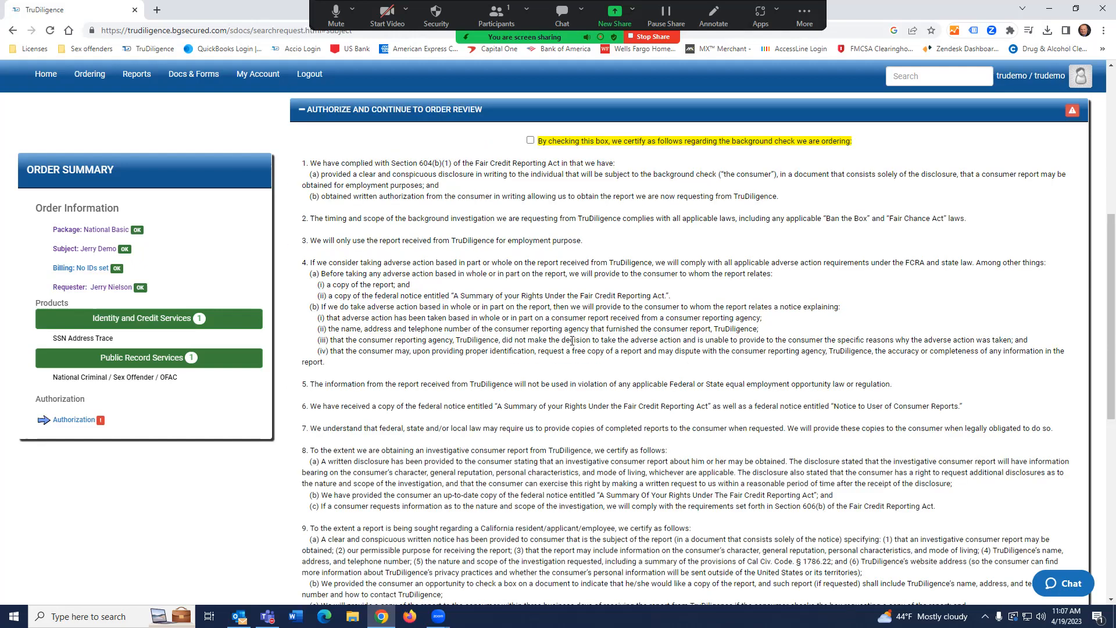
scroll(572, 341, "up", 3)
scroll(572, 341, "down", 1)
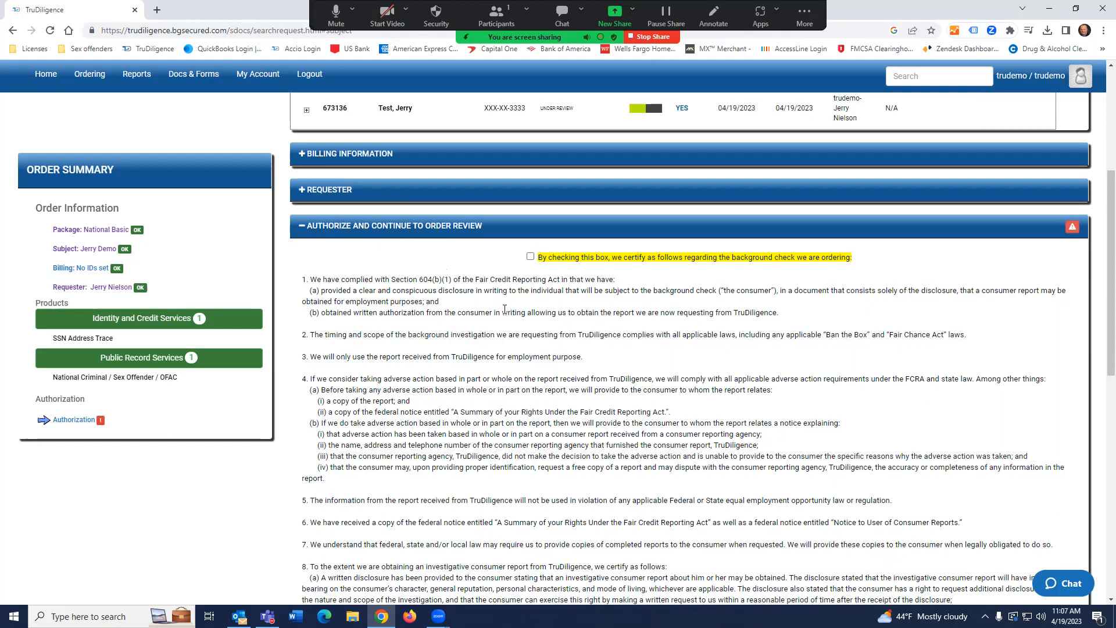
scroll(475, 308, "down", 1)
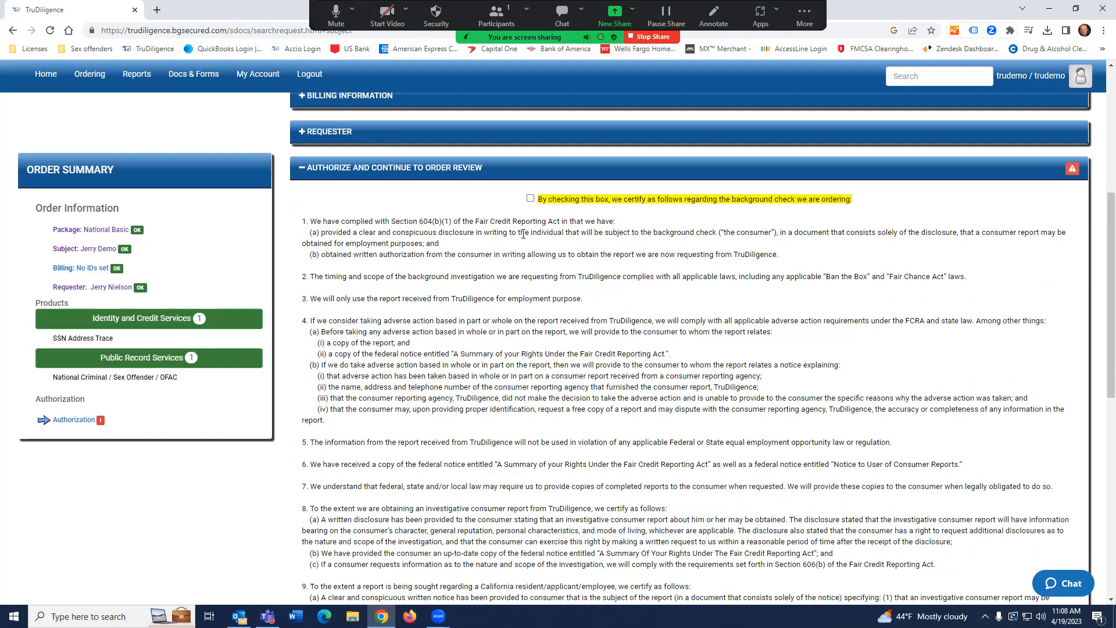
Tick the FCRA certification checkbox so Authorization is marked OK.
left_click(530, 199)
scroll(540, 328, "down", 2)
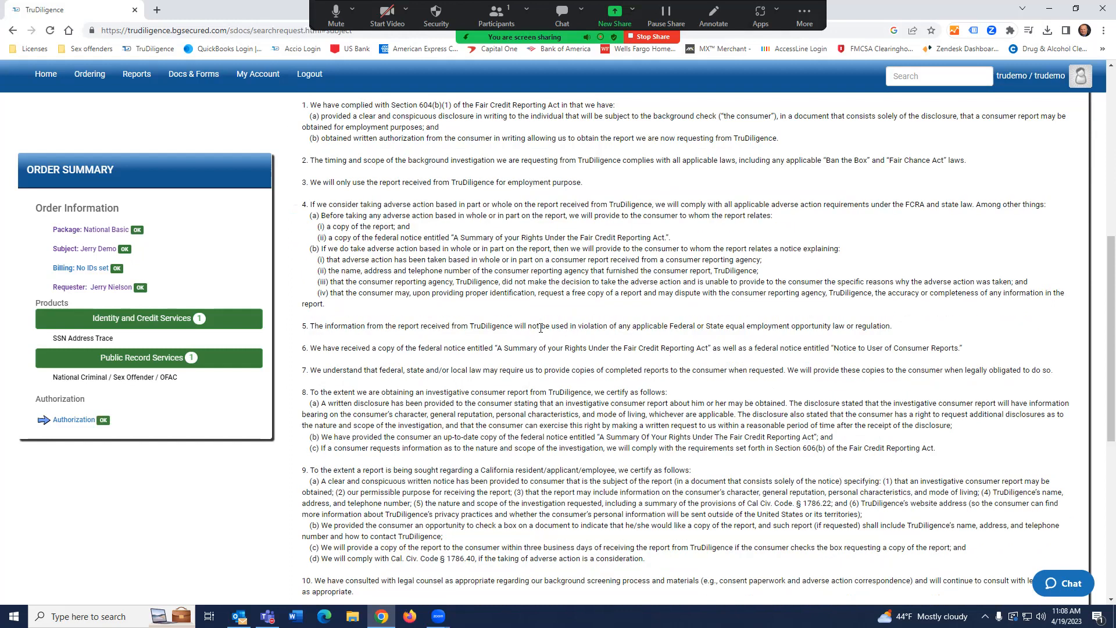
scroll(541, 327, "down", 3)
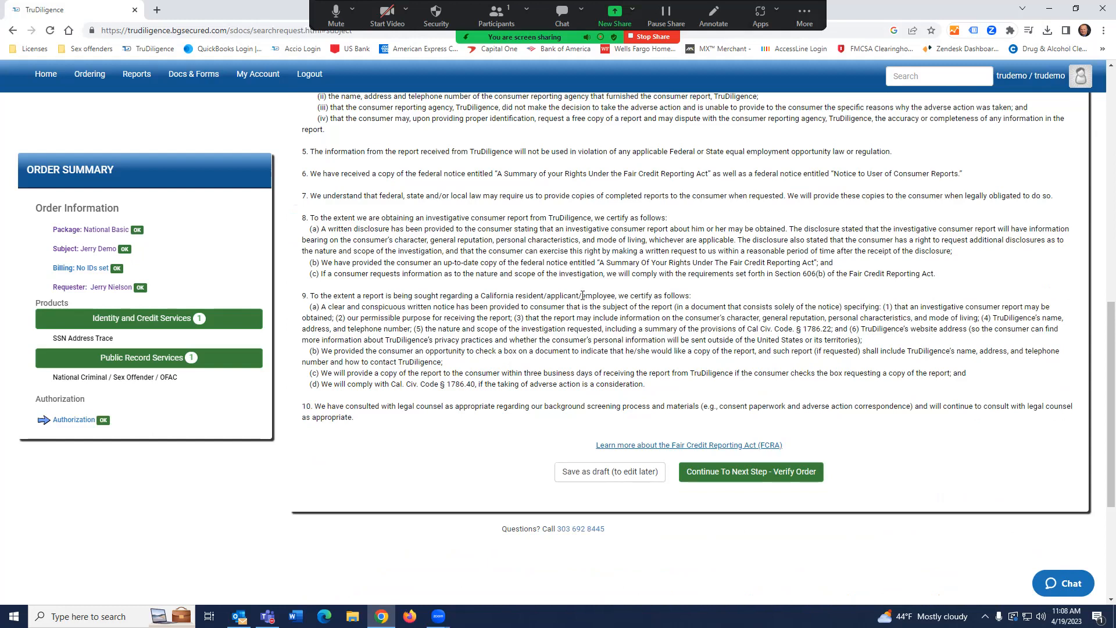
scroll(583, 295, "up", 4)
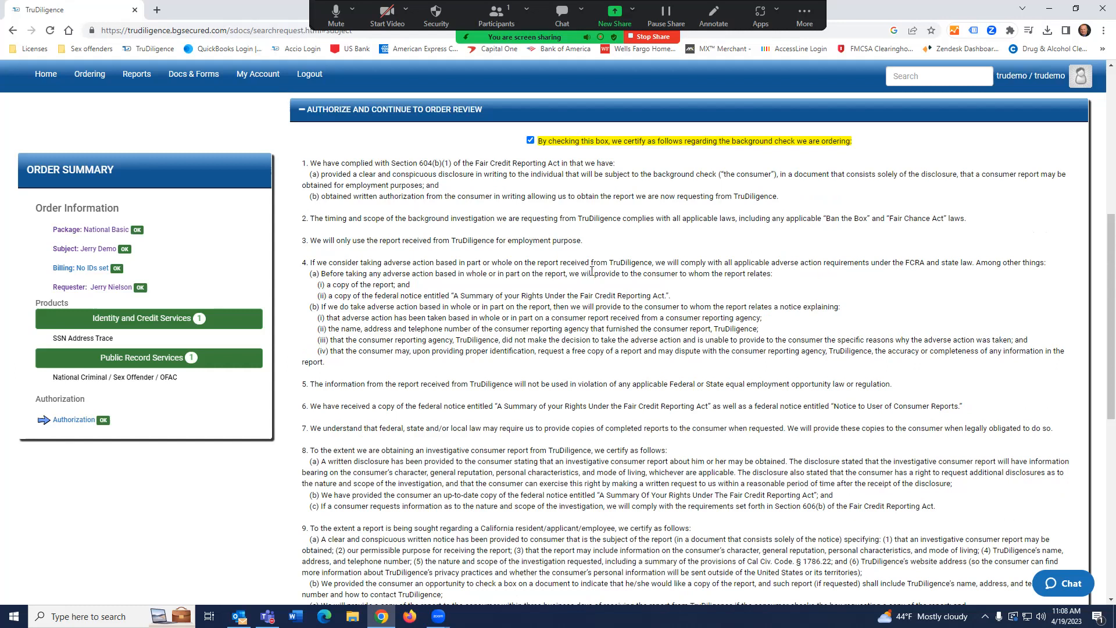
scroll(591, 271, "down", 4)
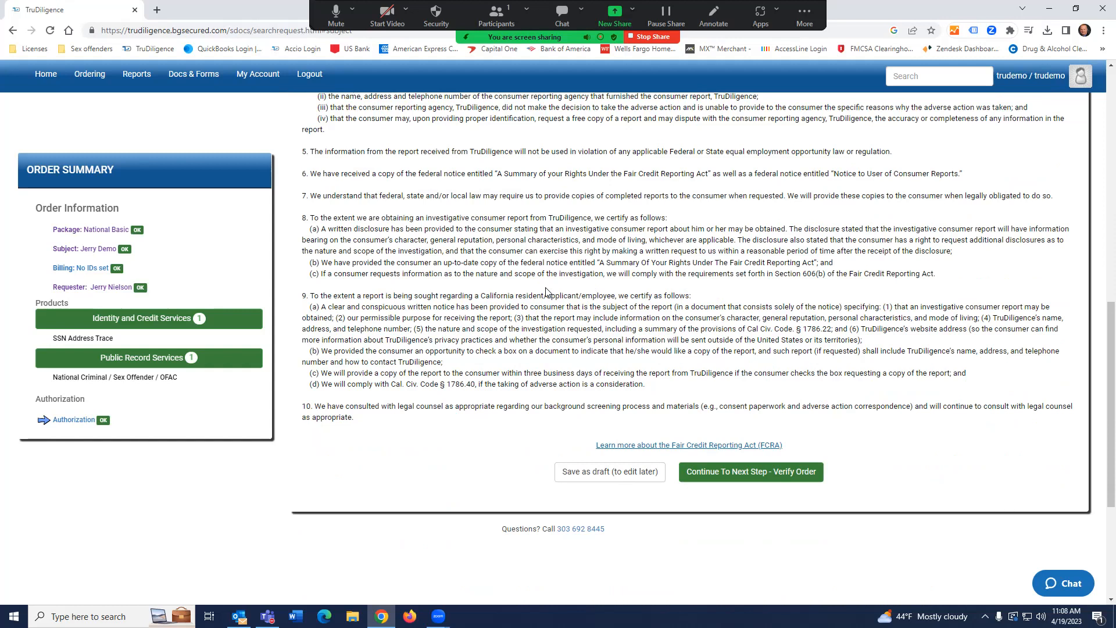
scroll(542, 330, "up", 3)
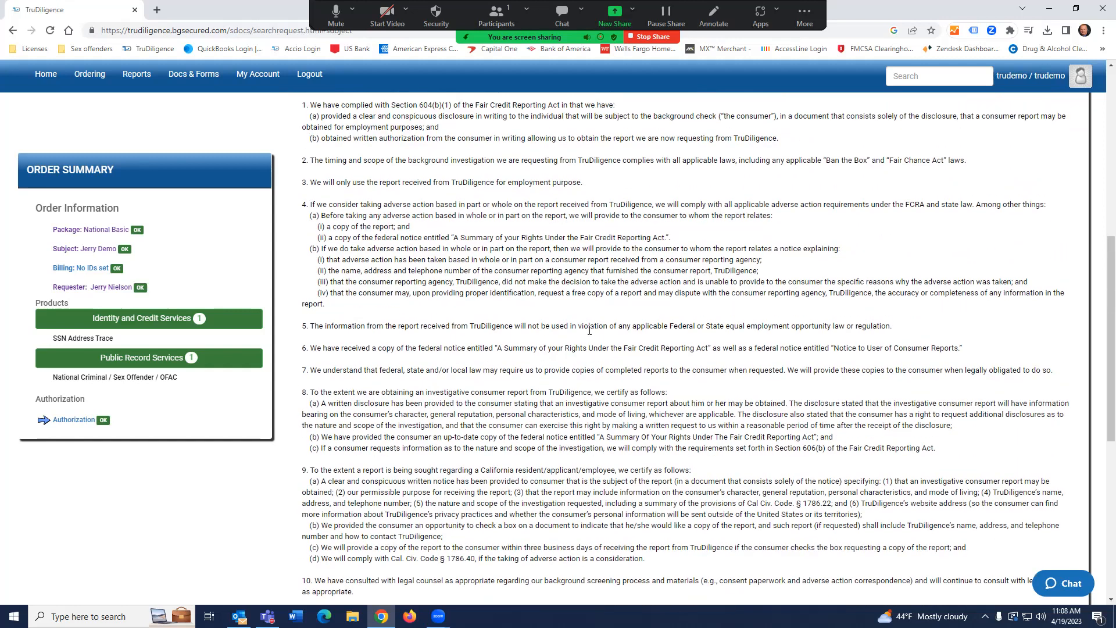
Scroll to the end of the authorization text and continue to Verify Order.
scroll(588, 329, "up", 6)
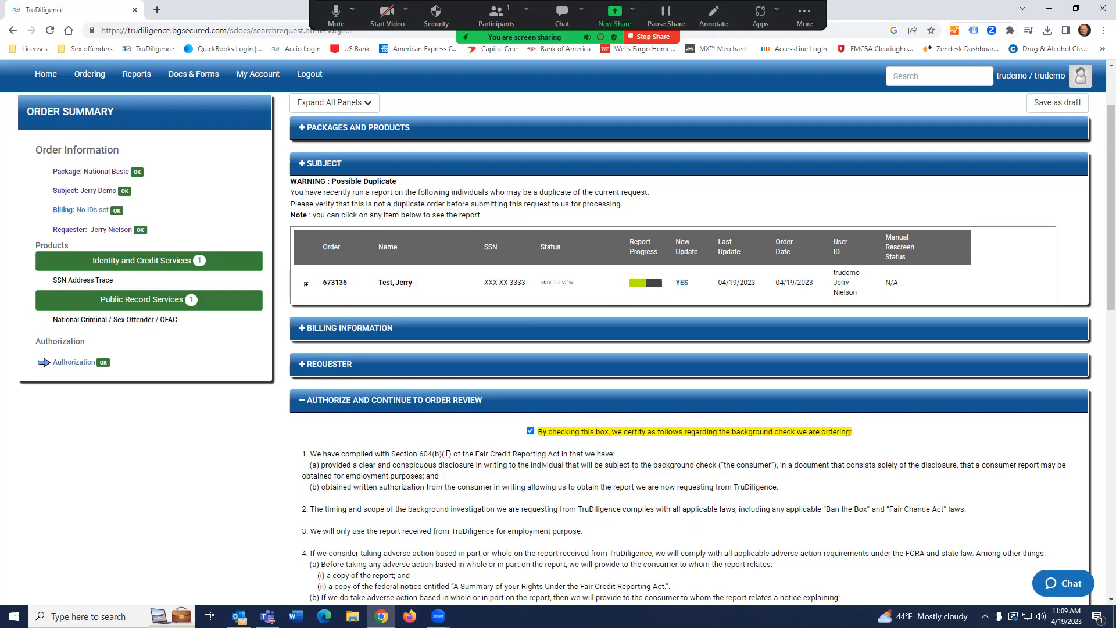
scroll(450, 453, "down", 1)
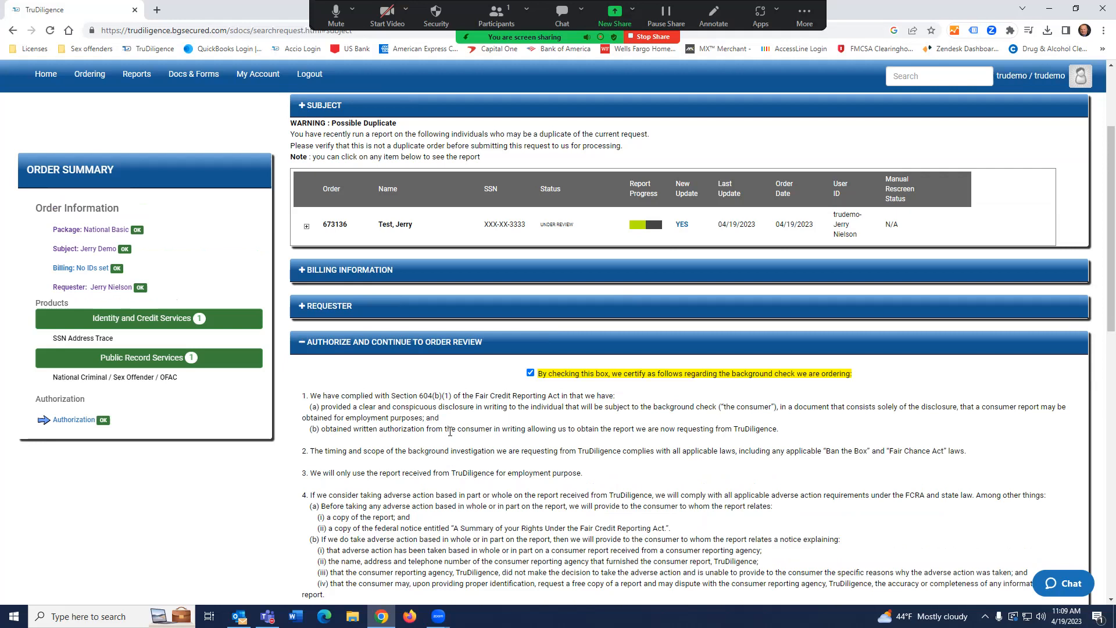
scroll(474, 427, "down", 7)
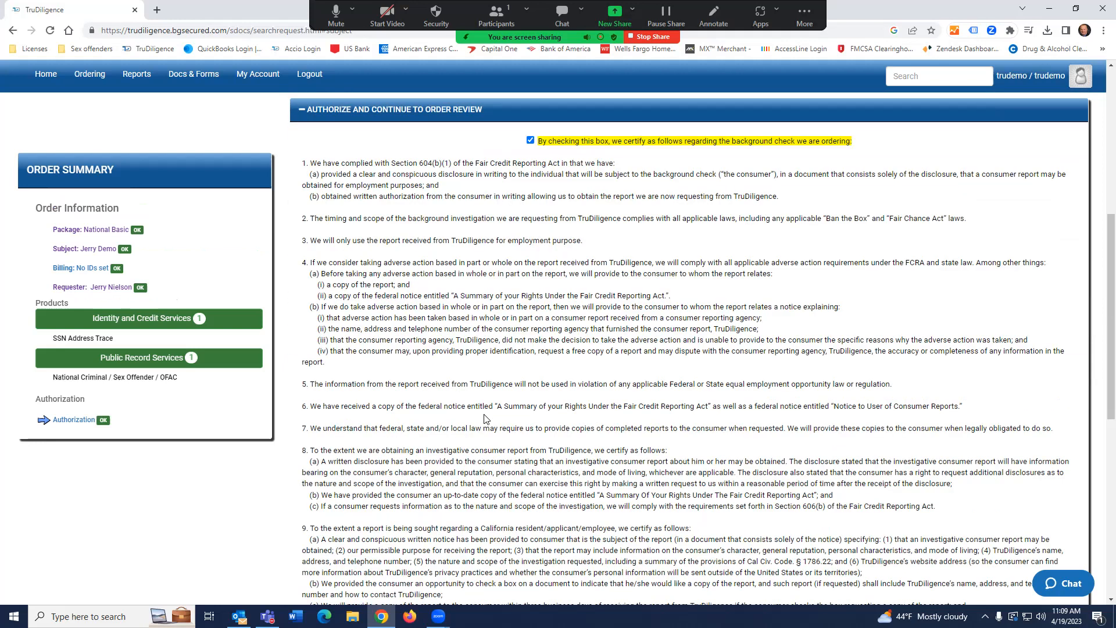
left_click(725, 533)
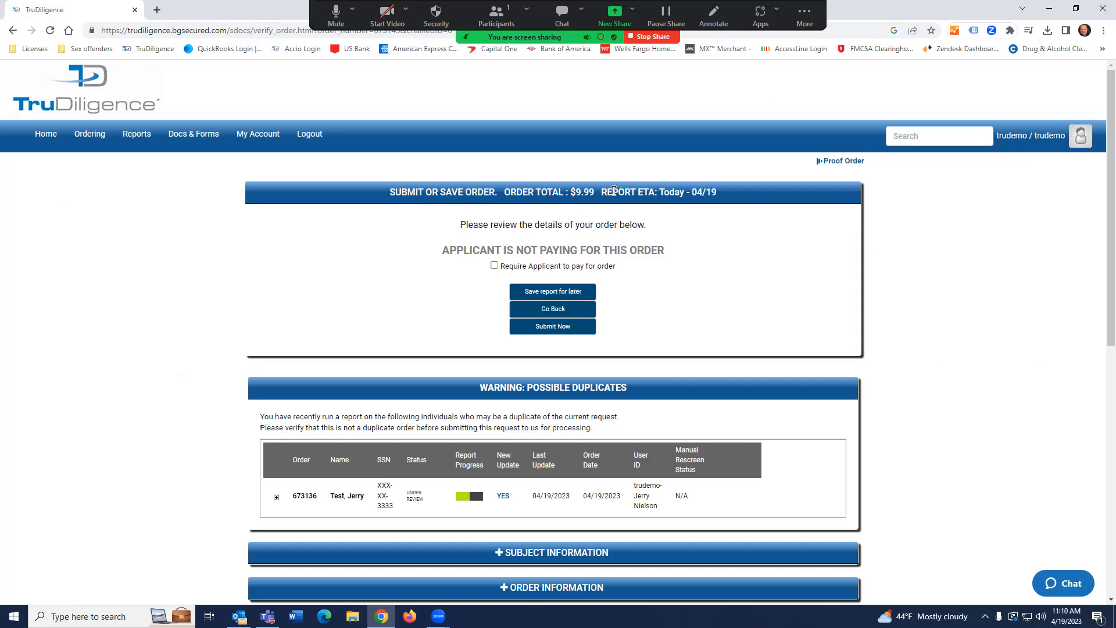
Highlight the Today report ETA and scroll down to the $9.99 billing breakdown.
left_click_drag(605, 192, 740, 191)
scroll(744, 252, "down", 2)
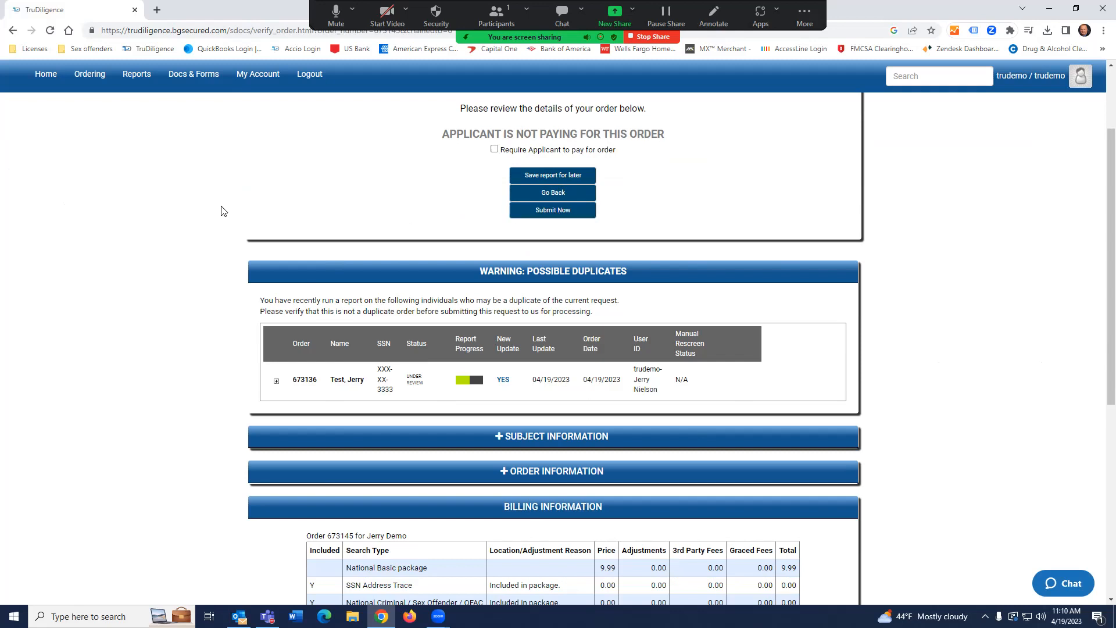
scroll(221, 210, "down", 4)
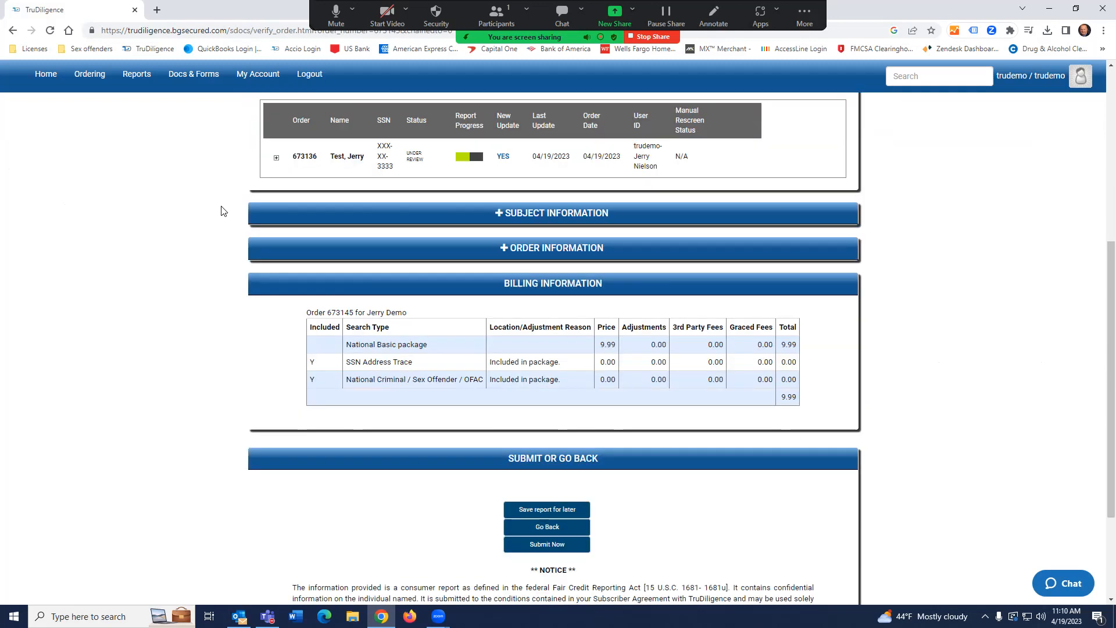
Expand and collapse Subject and Order Information, then check the $9.99 total and duplicate warning.
left_click(500, 205)
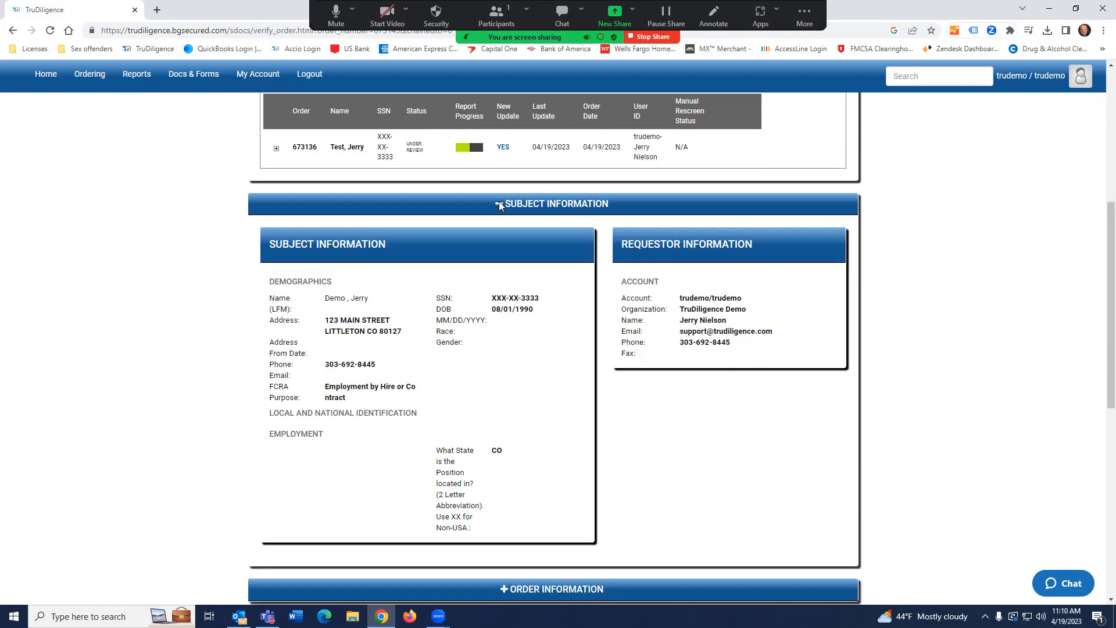
left_click(499, 202)
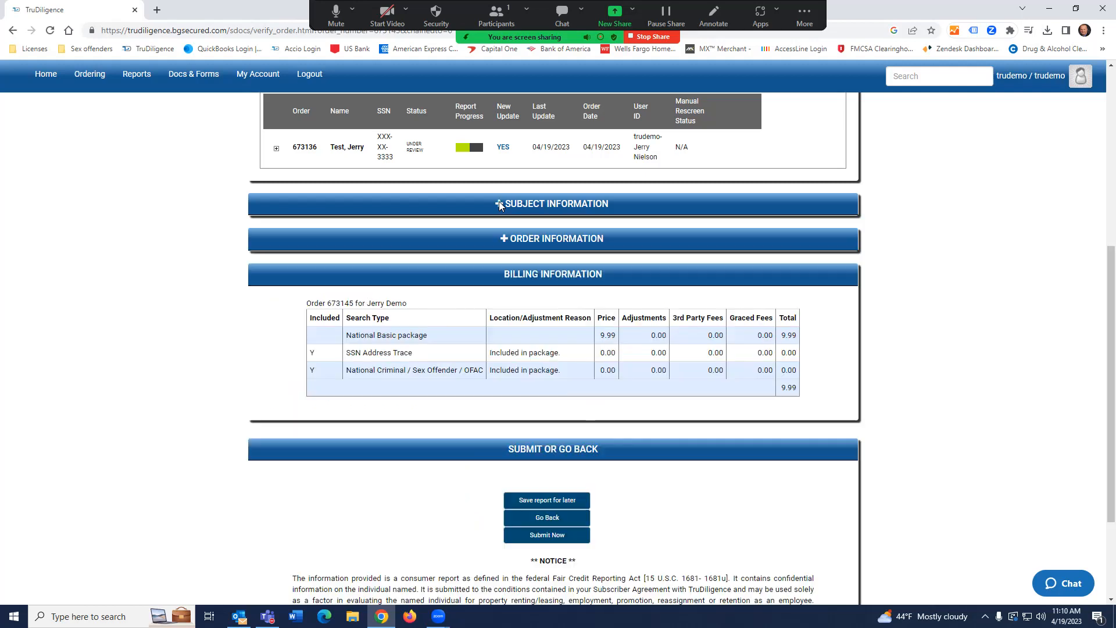
left_click(505, 243)
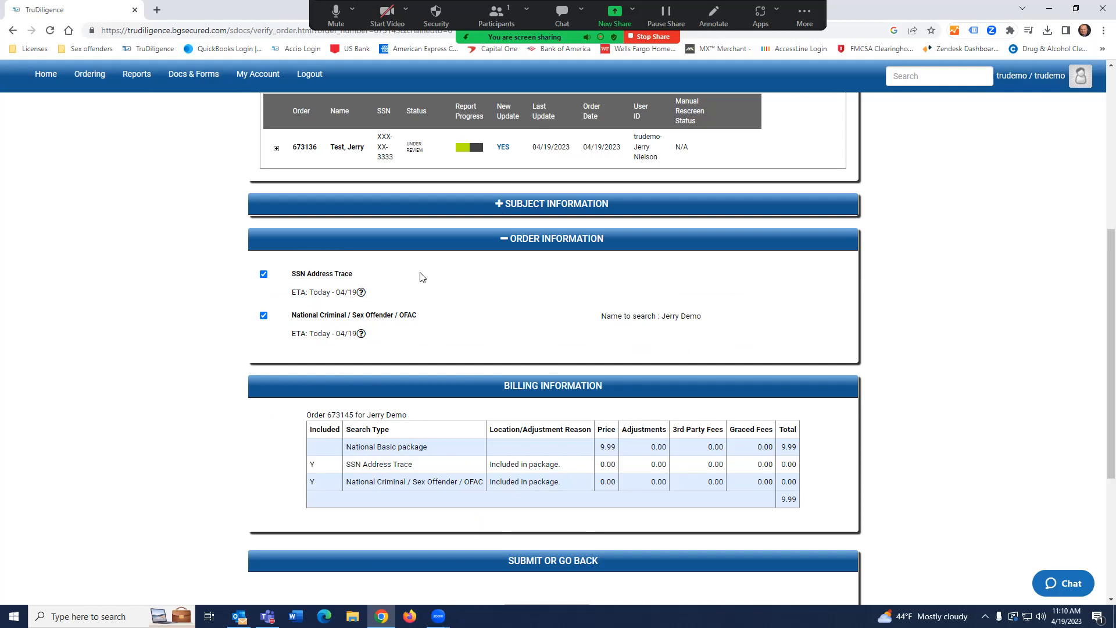
left_click(504, 239)
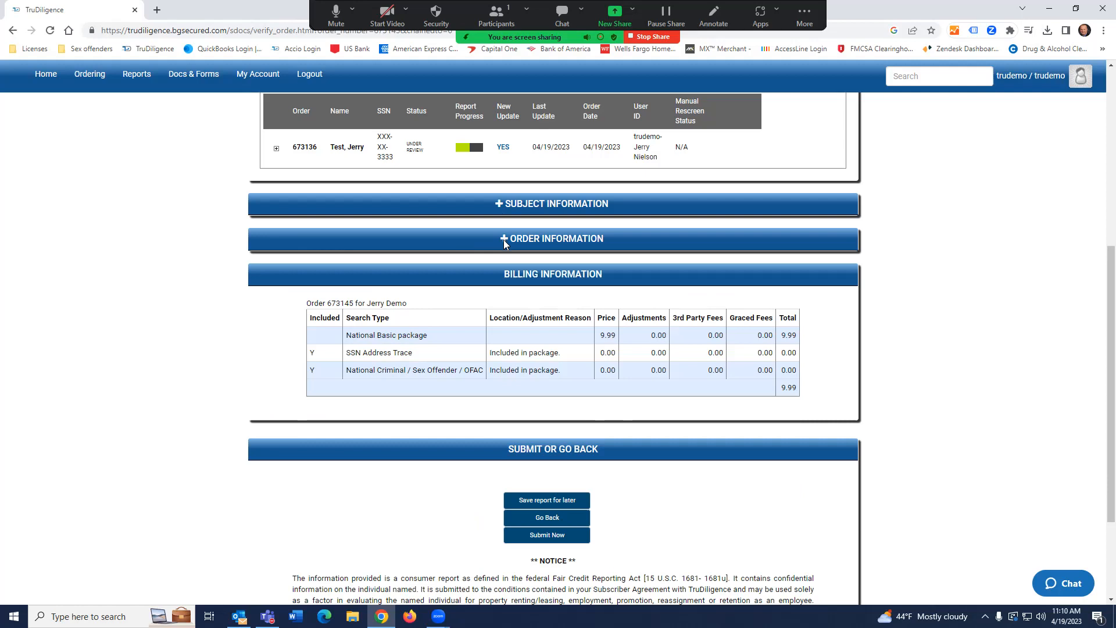
scroll(491, 307, "down", 1)
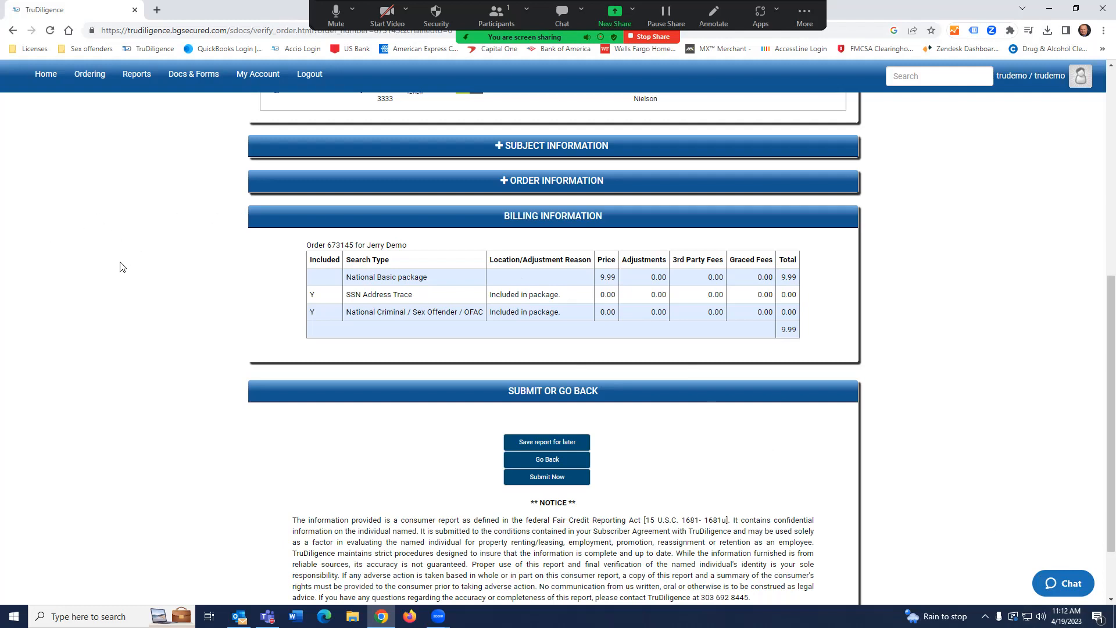
scroll(123, 267, "up", 6)
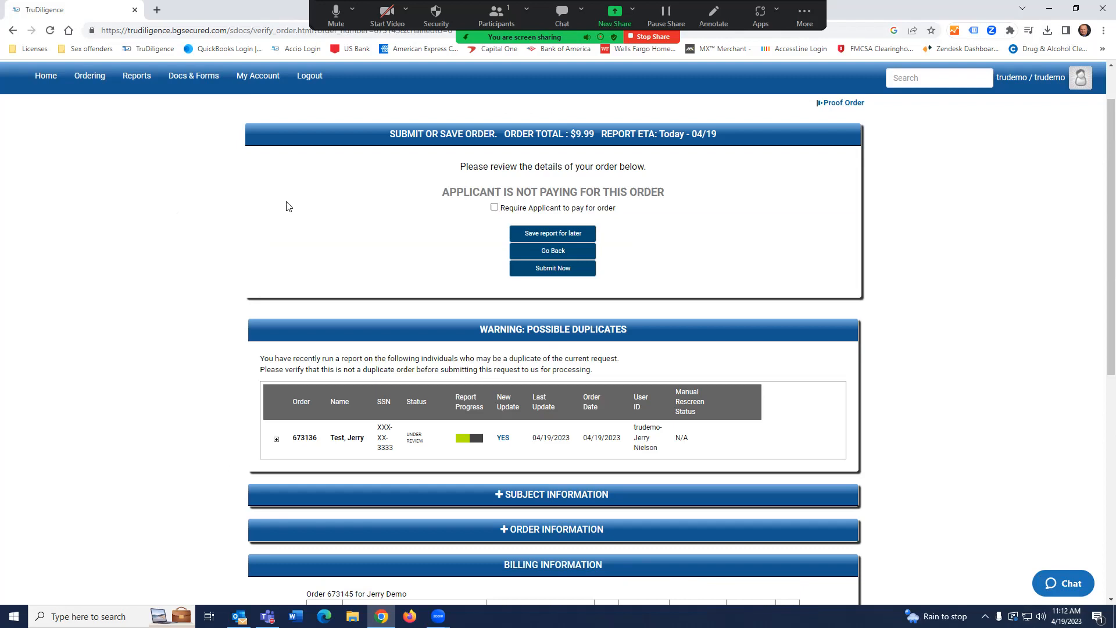
Go back from the review to Packages and Products, with National Basic still selected.
left_click(568, 254)
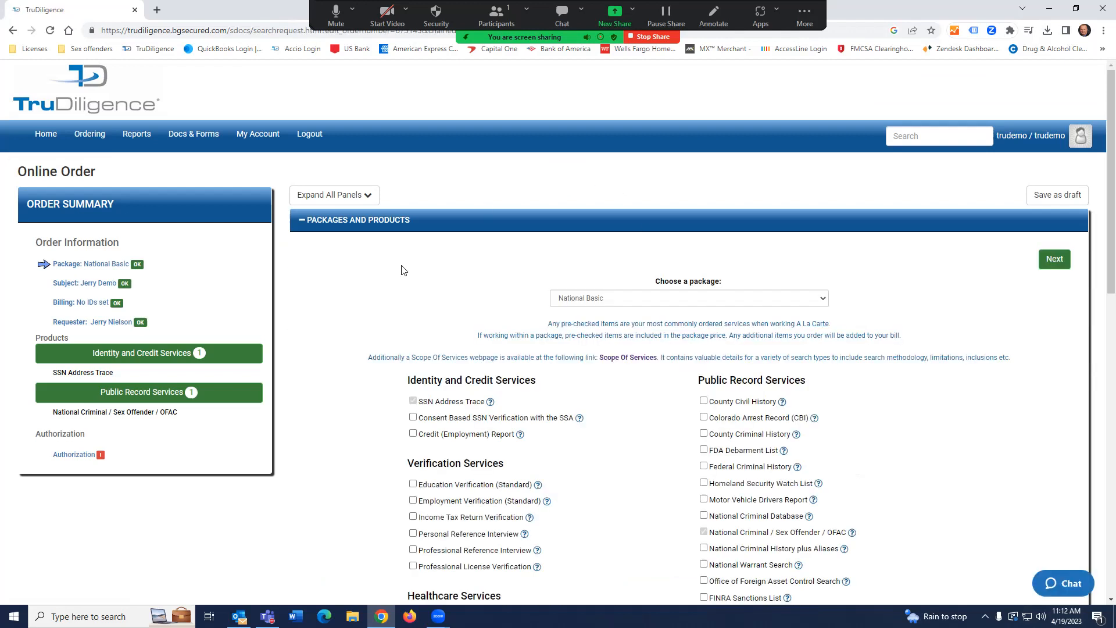
scroll(404, 270, "down", 2)
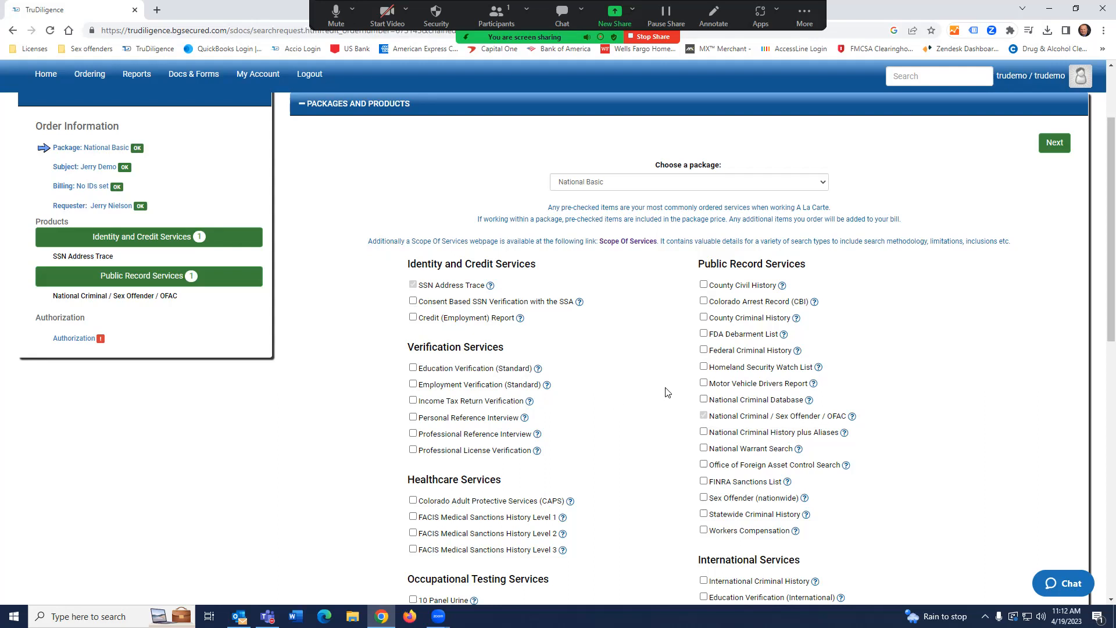
Add Motor Vehicle Drivers Report, creating its incomplete Motor Vehicle Drivers Report #1 section.
left_click(703, 383)
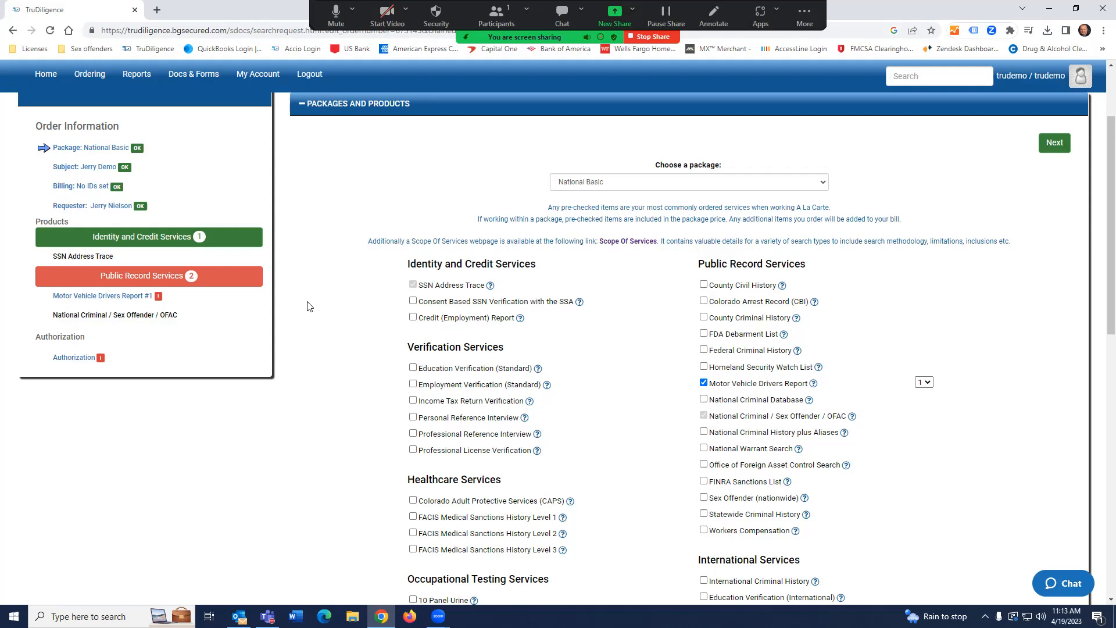
scroll(344, 308, "down", 10)
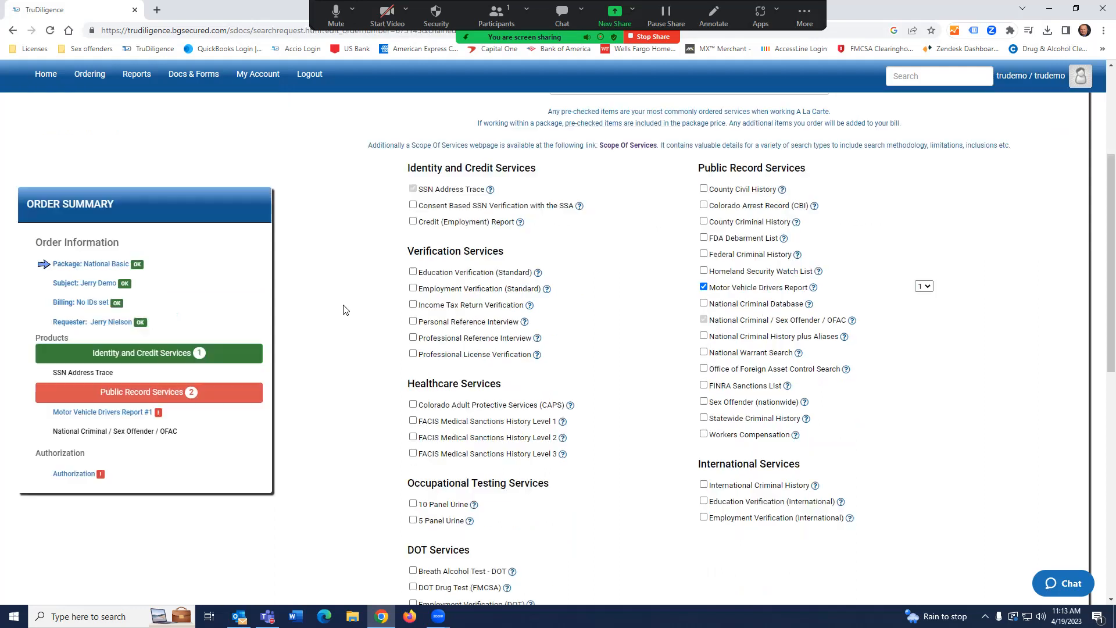
scroll(344, 309, "down", 1)
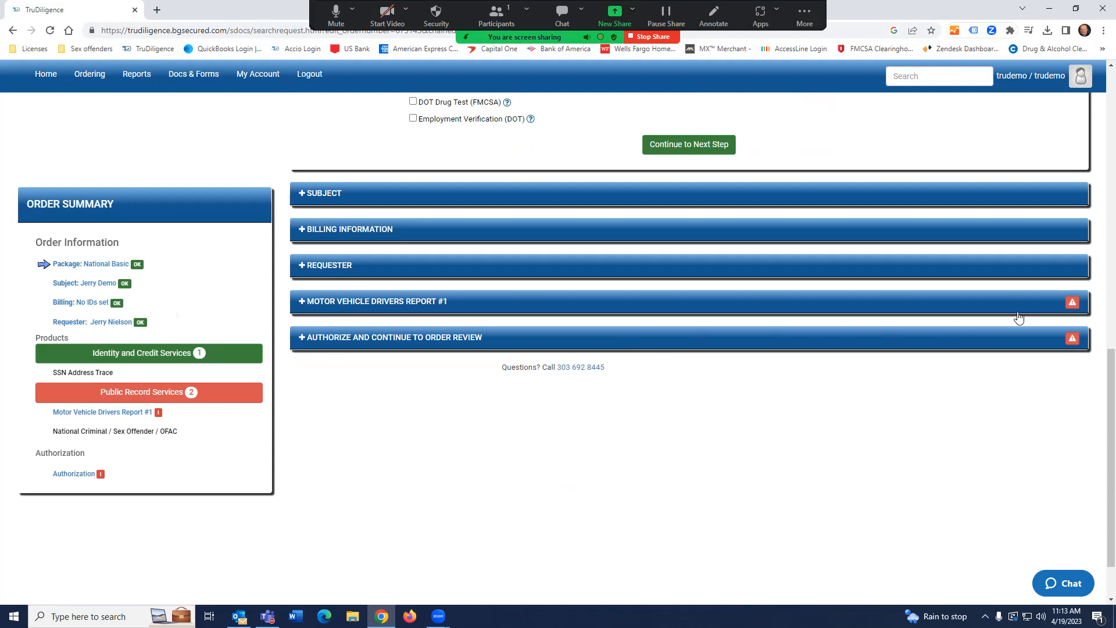
left_click(314, 303)
left_click(386, 172)
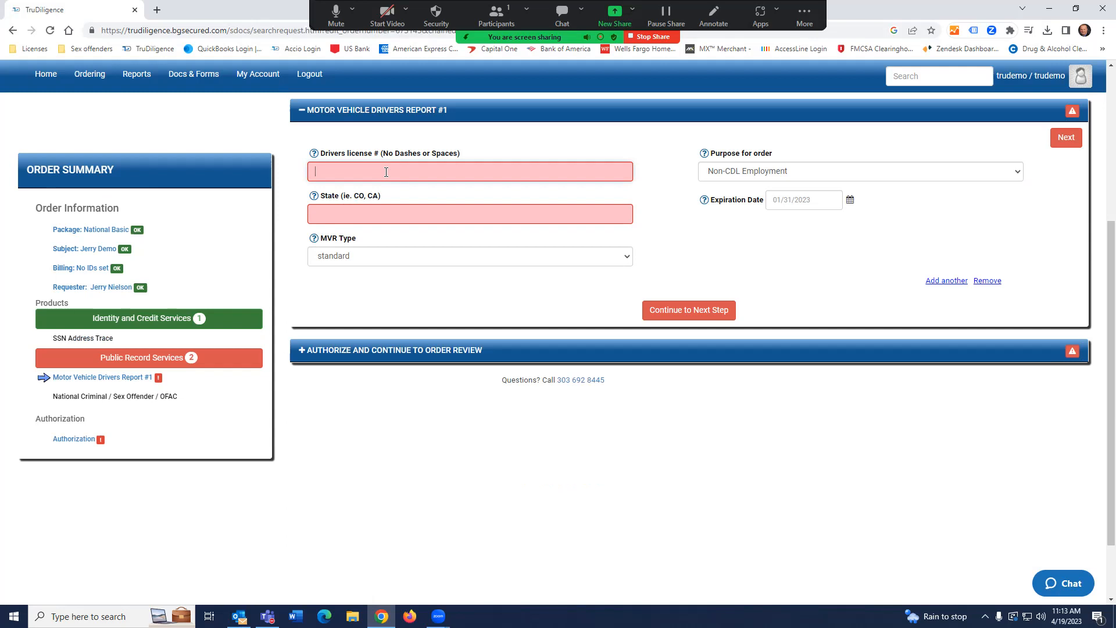
scroll(468, 460, "up", 1)
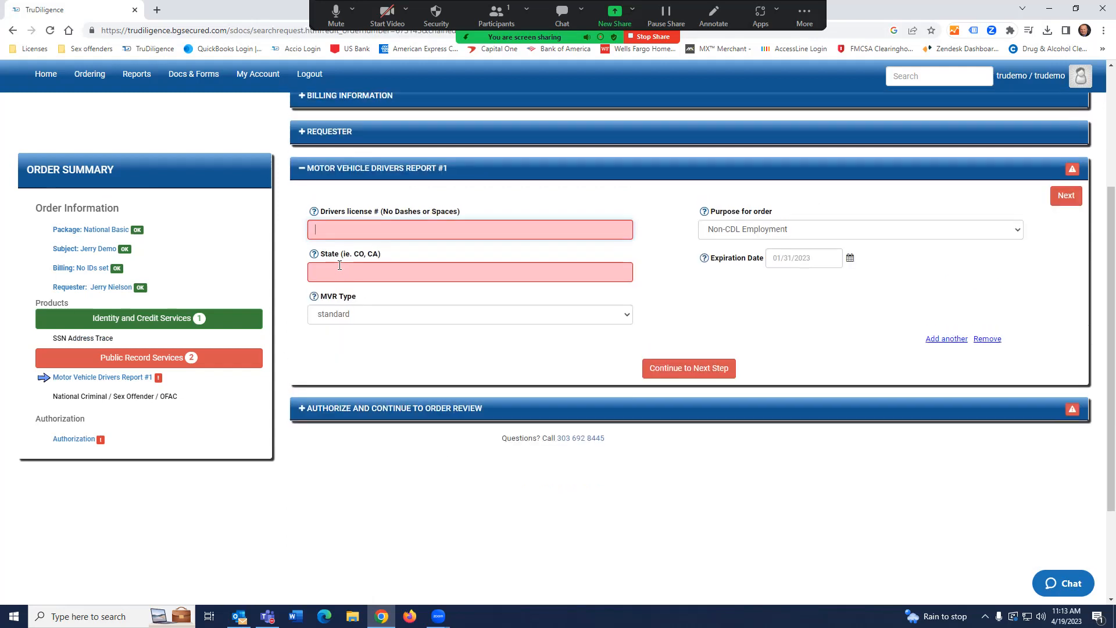
left_click(302, 169)
scroll(535, 340, "up", 4)
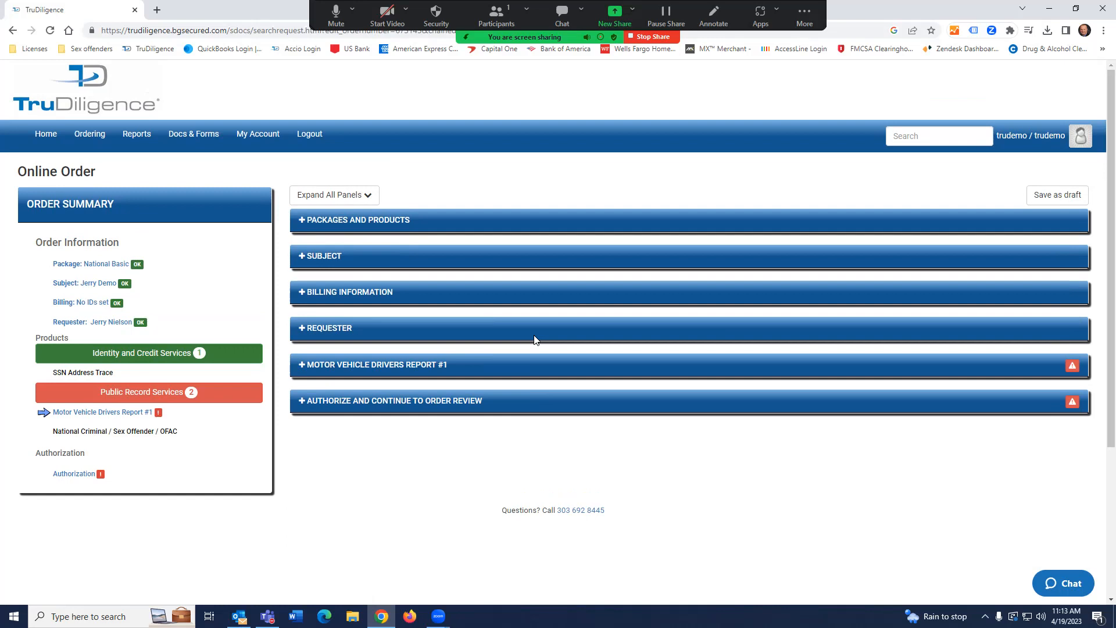
Untick Motor Vehicle Drivers Report and tick Employment Verification (Standard) in Packages and Products.
left_click(358, 222)
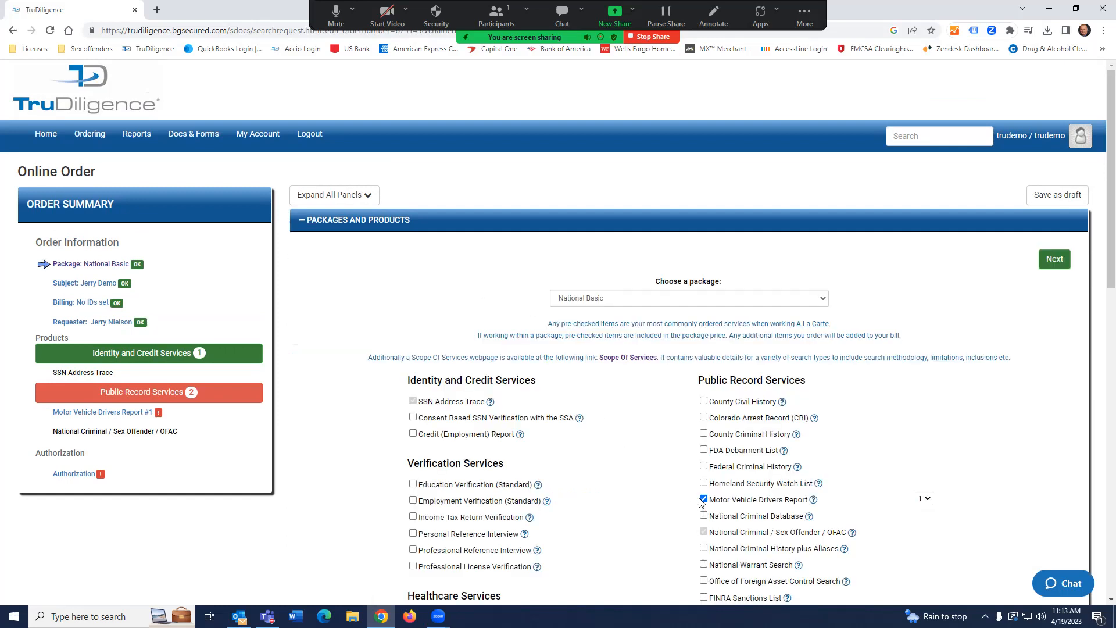
left_click(703, 499)
scroll(610, 416, "down", 2)
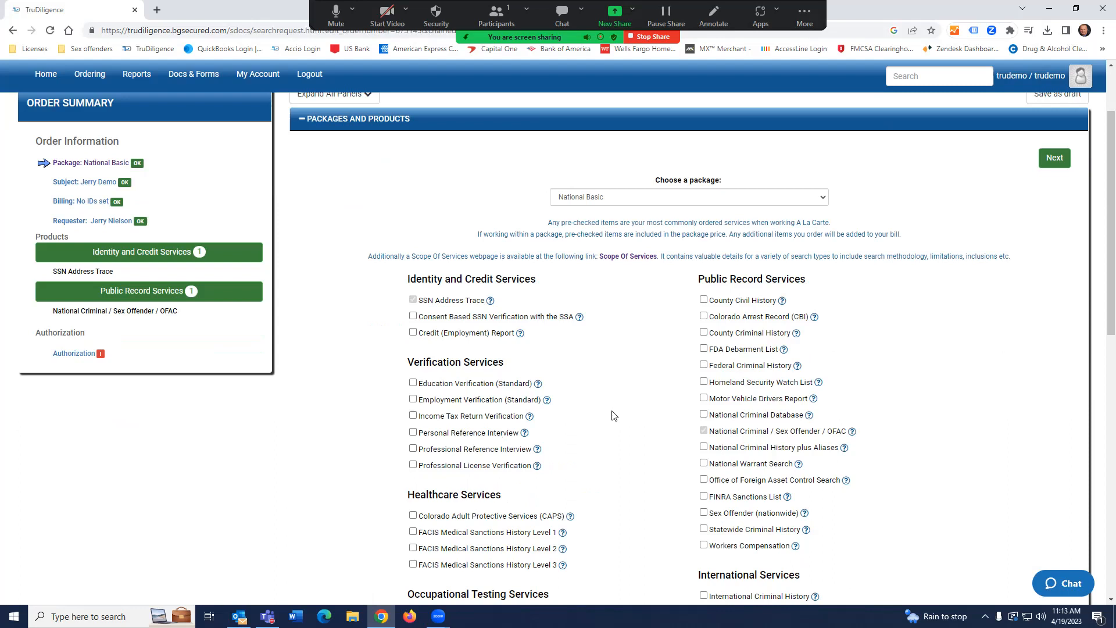
left_click(413, 385)
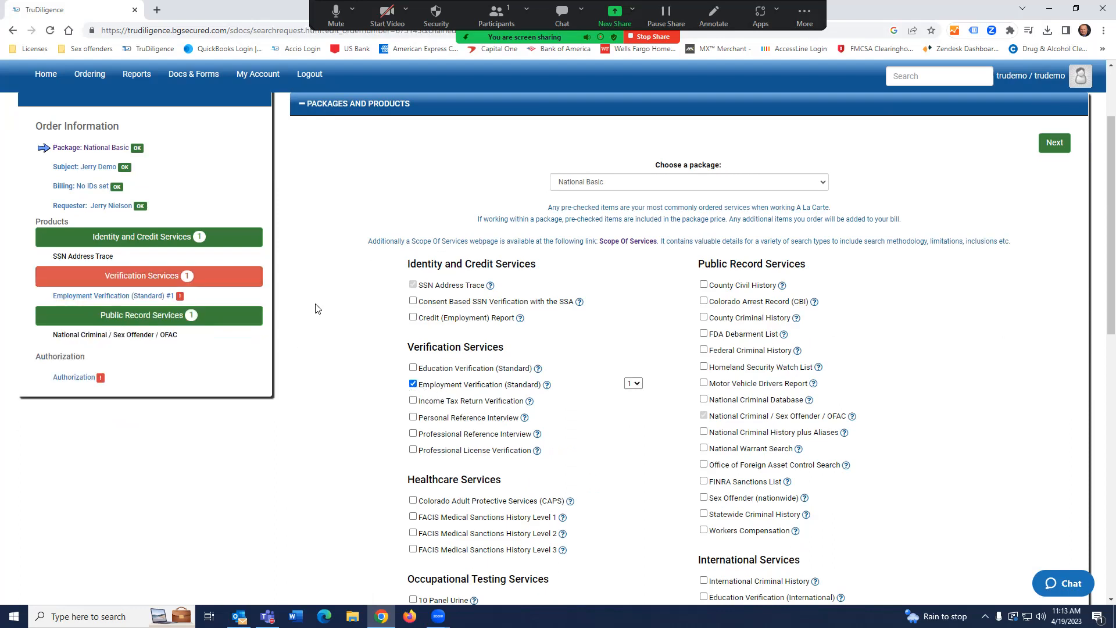
scroll(314, 311, "down", 6)
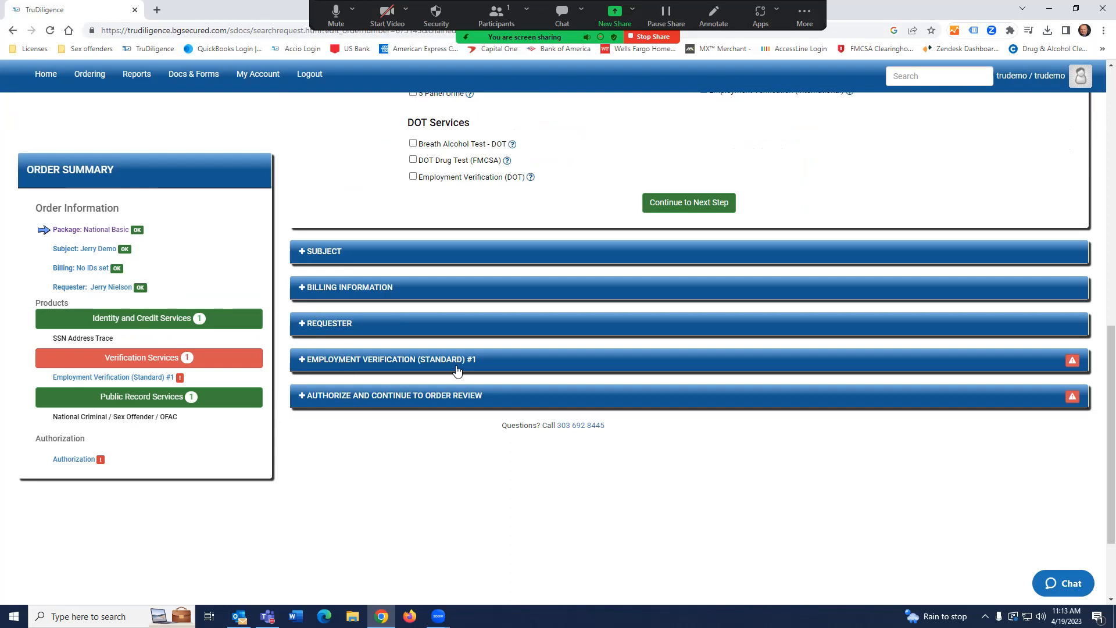
Open the Employment Verification (Standard) #1 form, then collapse it again.
left_click(365, 362)
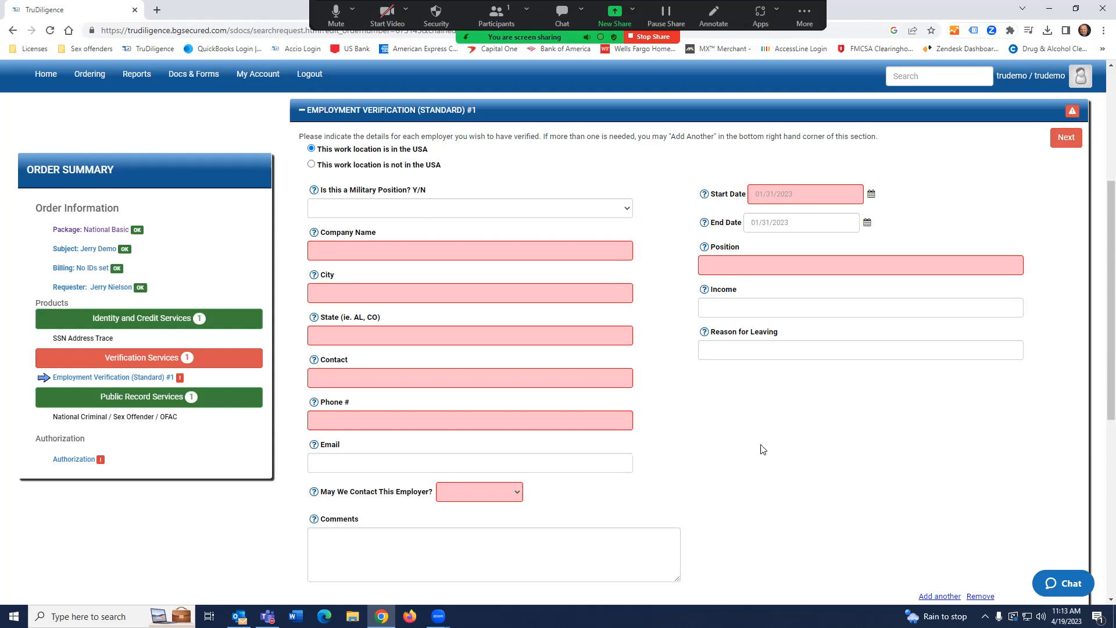
scroll(769, 456, "up", 2)
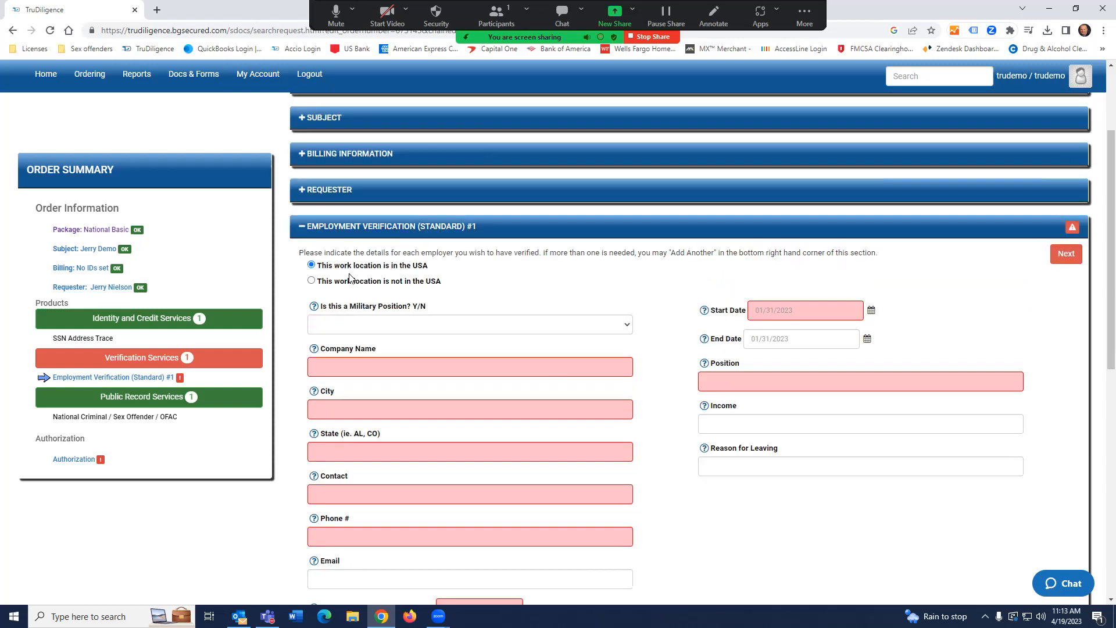
left_click(301, 228)
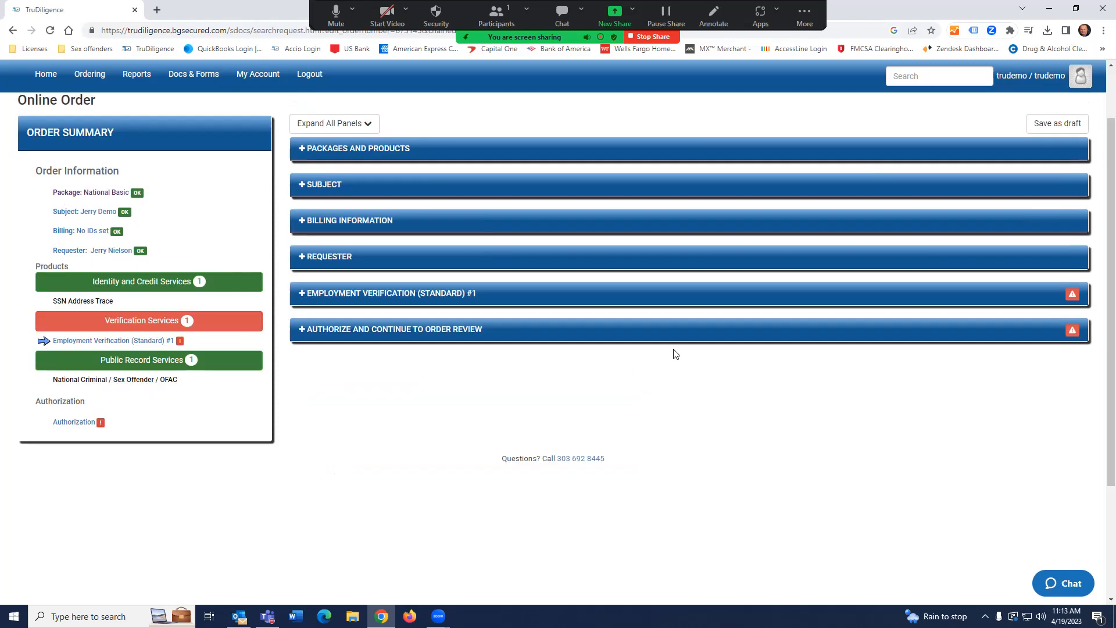
Untick Employment Verification (Standard), leaving SSN Address Trace and National Criminal / Sex Offender / OFAC.
left_click(351, 150)
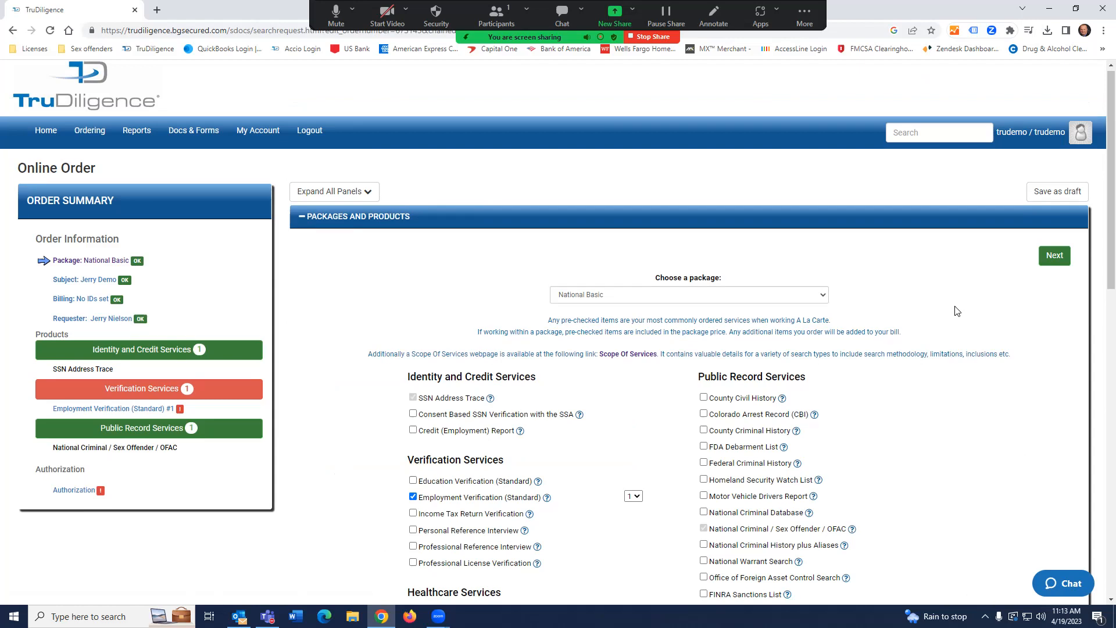
scroll(957, 311, "down", 1)
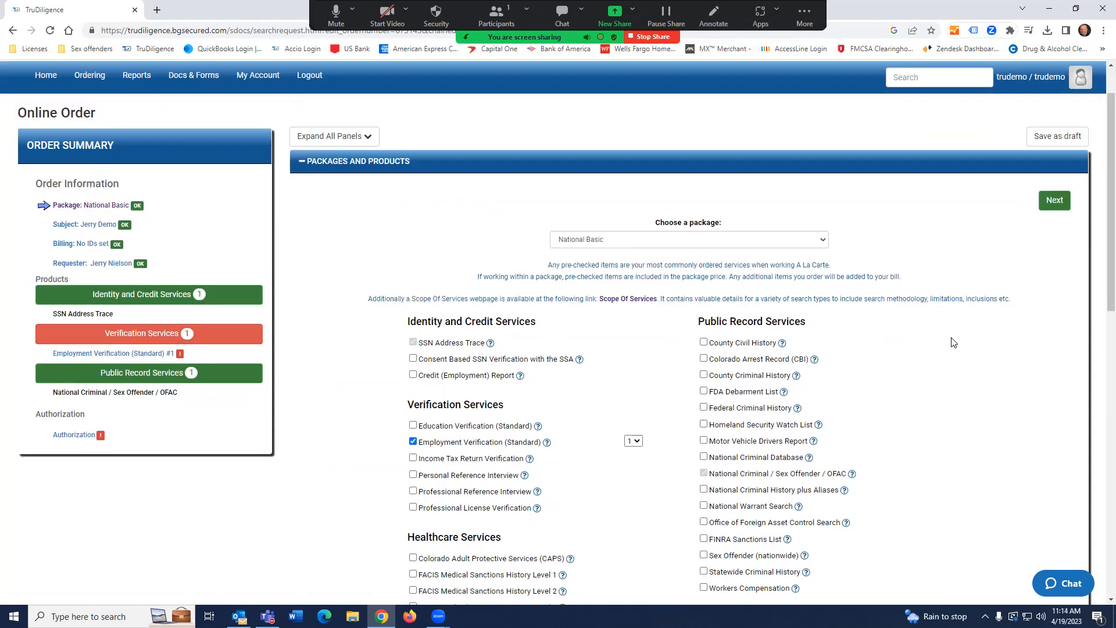
scroll(954, 343, "down", 1)
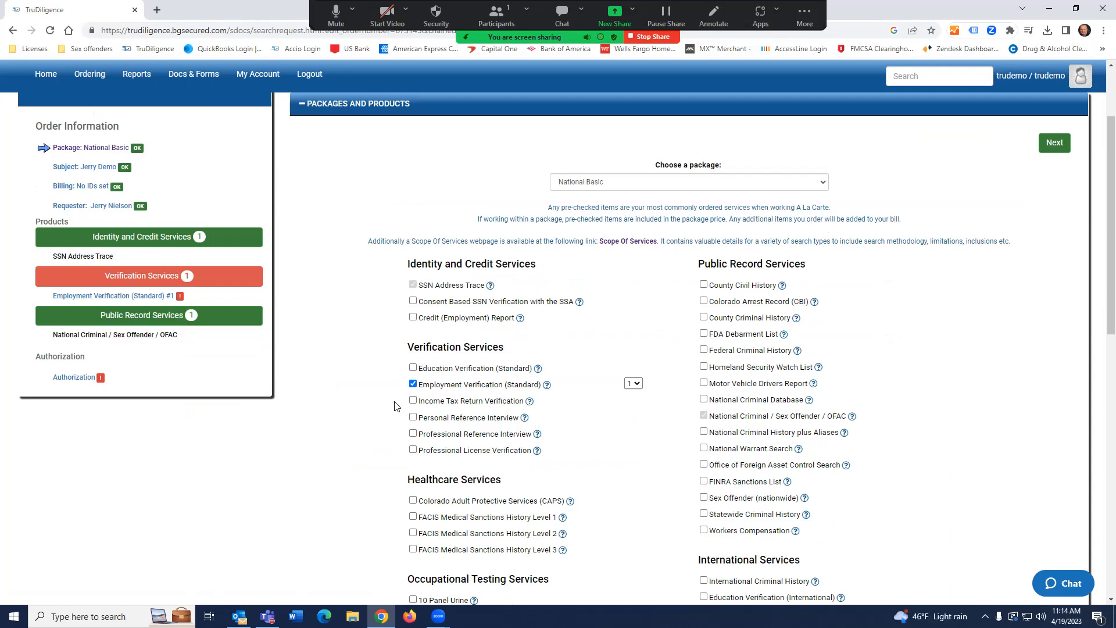
left_click(415, 386)
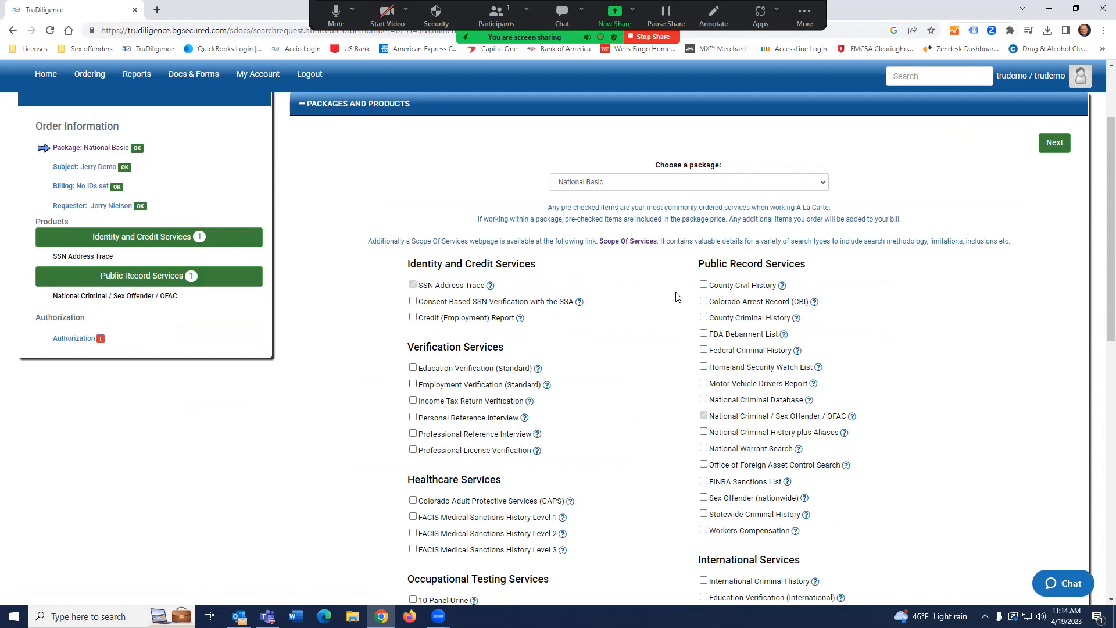
scroll(676, 297, "down", 4)
scroll(675, 302, "down", 4)
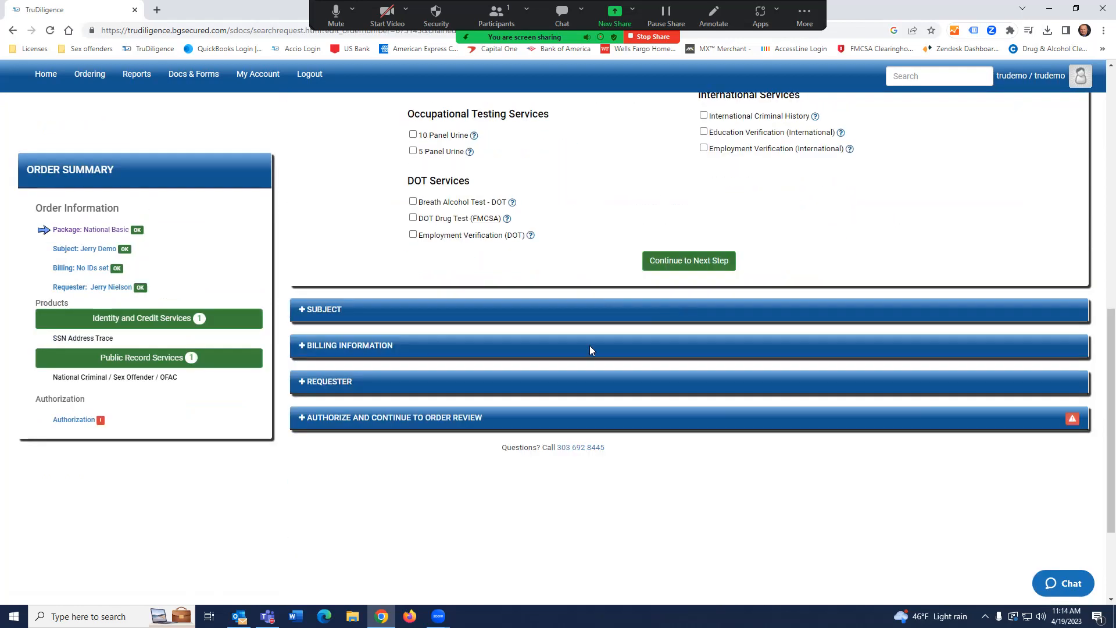
Tick the Authorize certification and continue to the $9.99 Verify Order page.
left_click(357, 423)
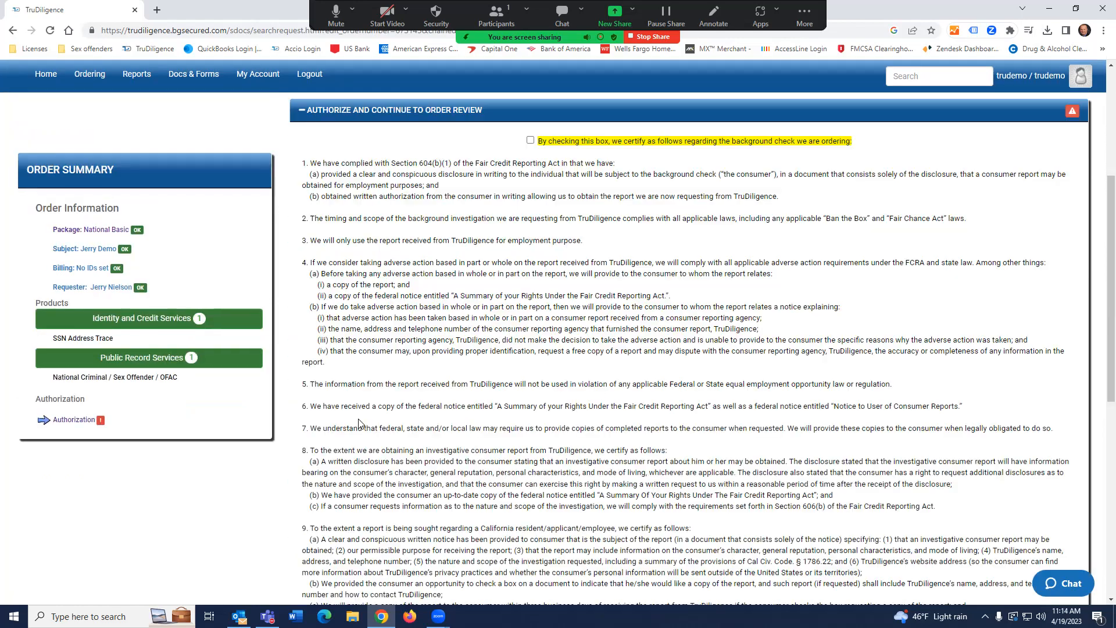
left_click(530, 140)
scroll(614, 258, "down", 8)
left_click(763, 242)
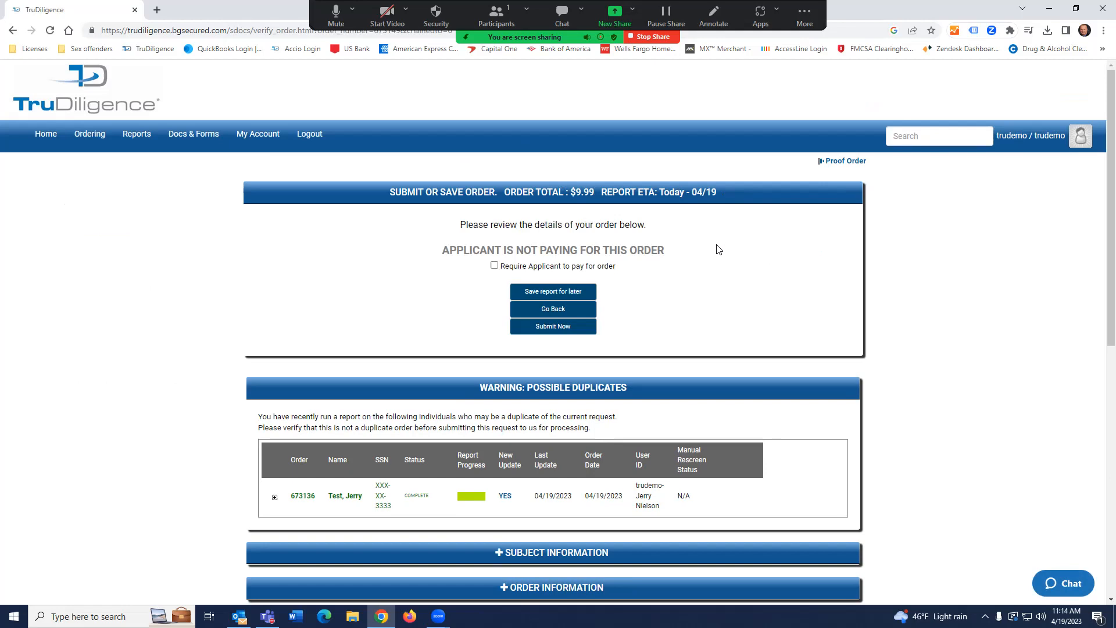
Review the billing table and submit the National Basic background-check order.
scroll(719, 249, "down", 3)
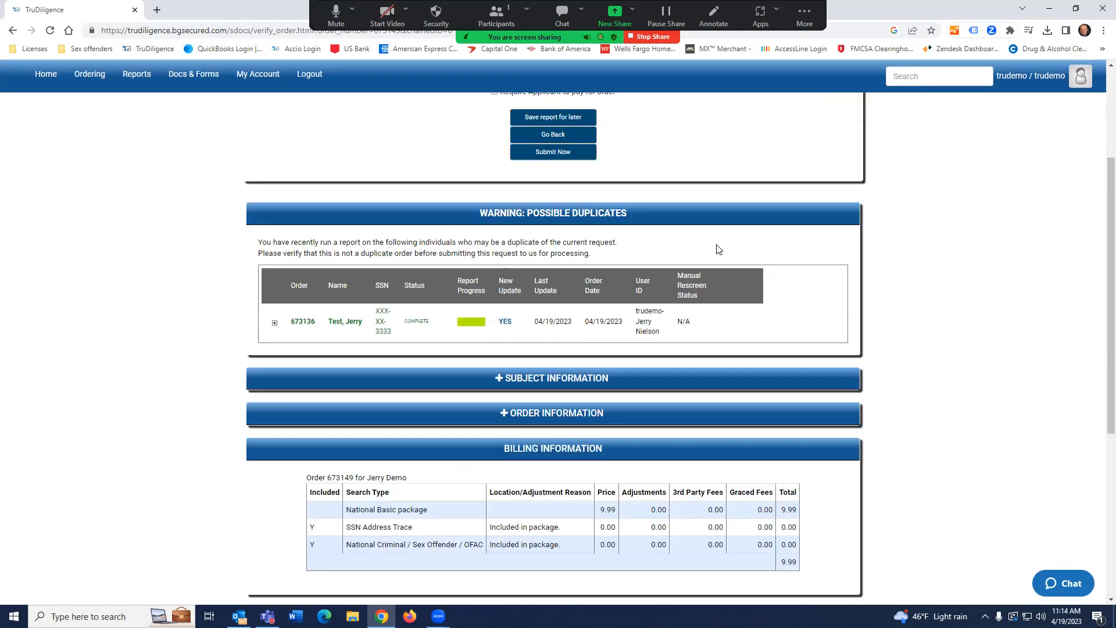
left_click(559, 156)
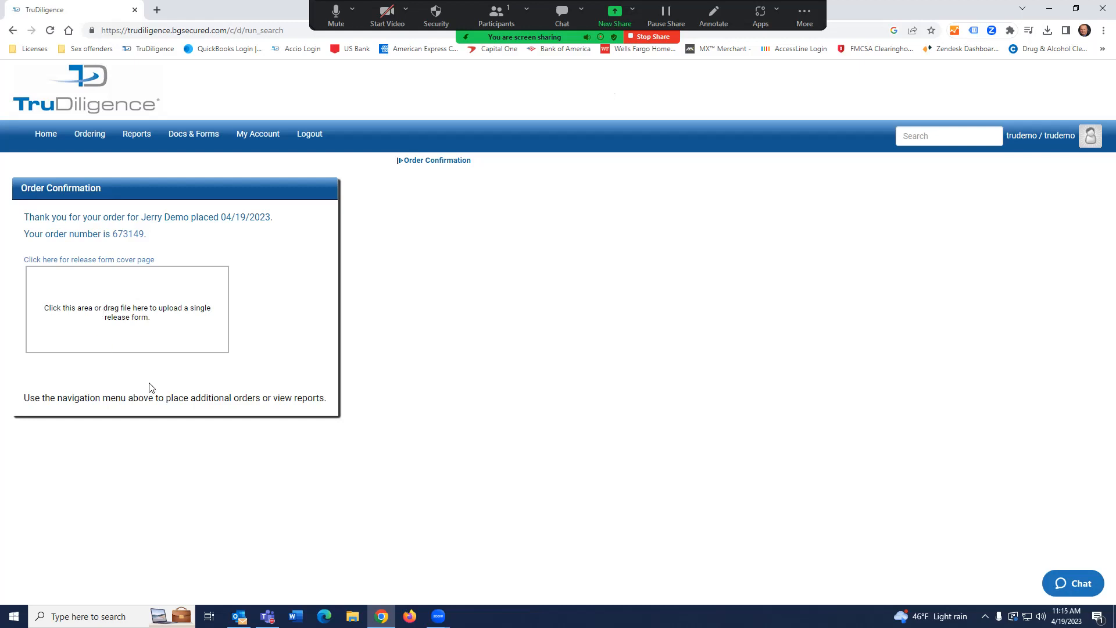
left_click(154, 307)
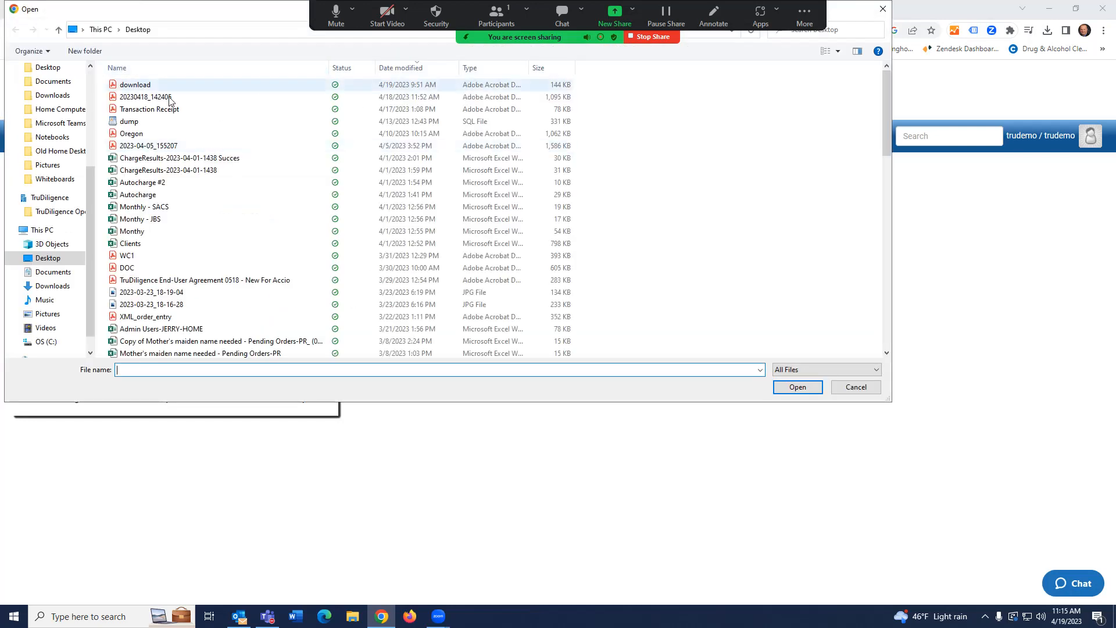
left_click(883, 10)
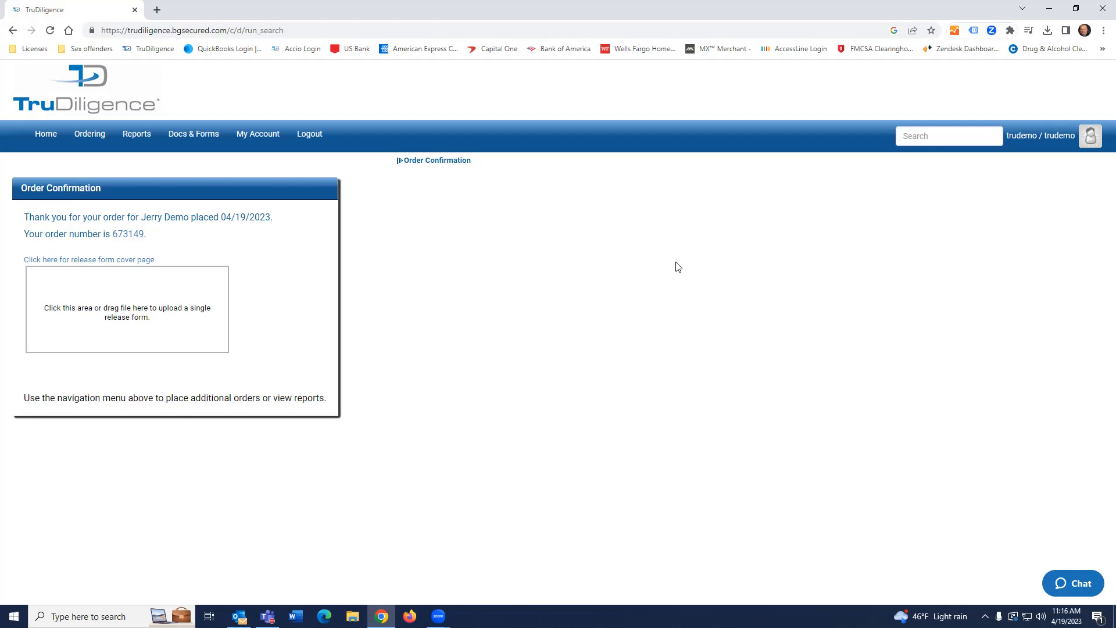
Return to the home dashboard, whose Reports panel lists one newly completed report.
left_click(48, 141)
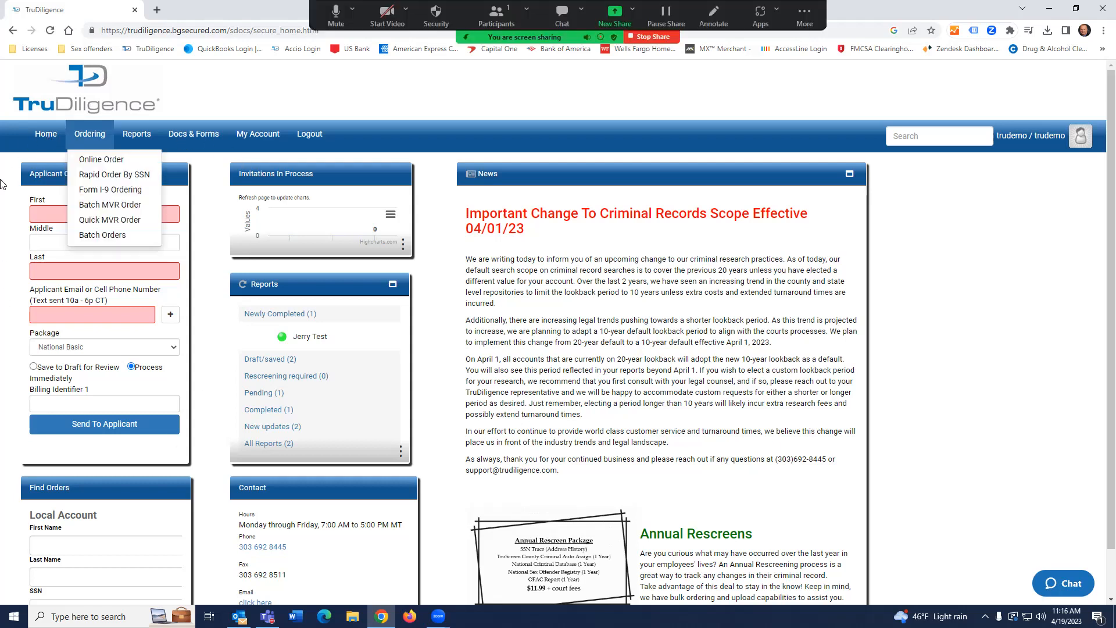
mouse_move(157, 150)
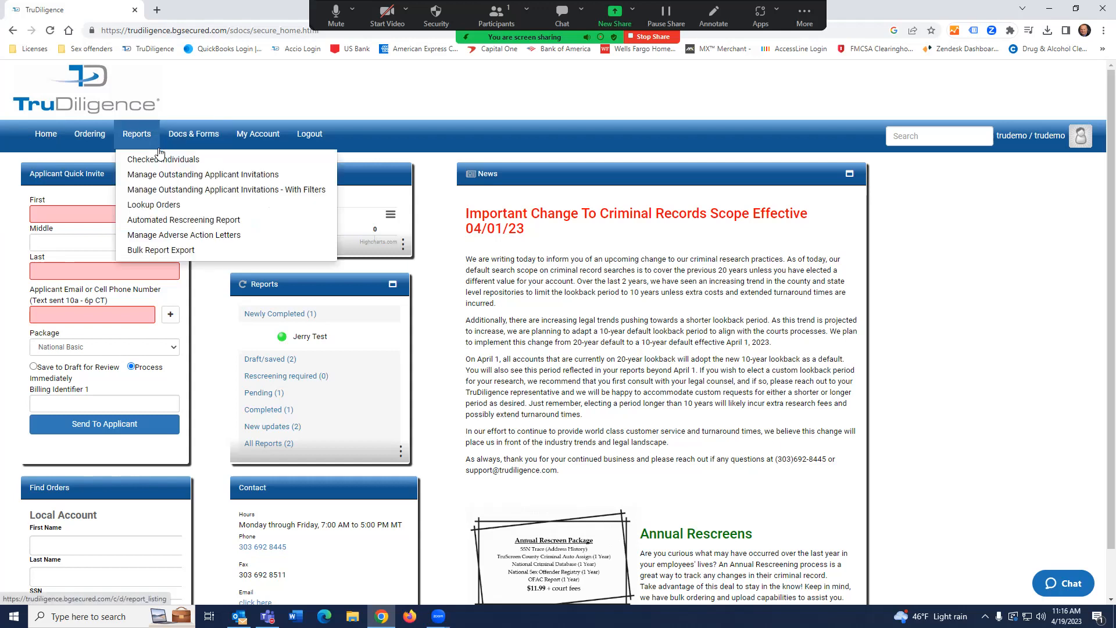